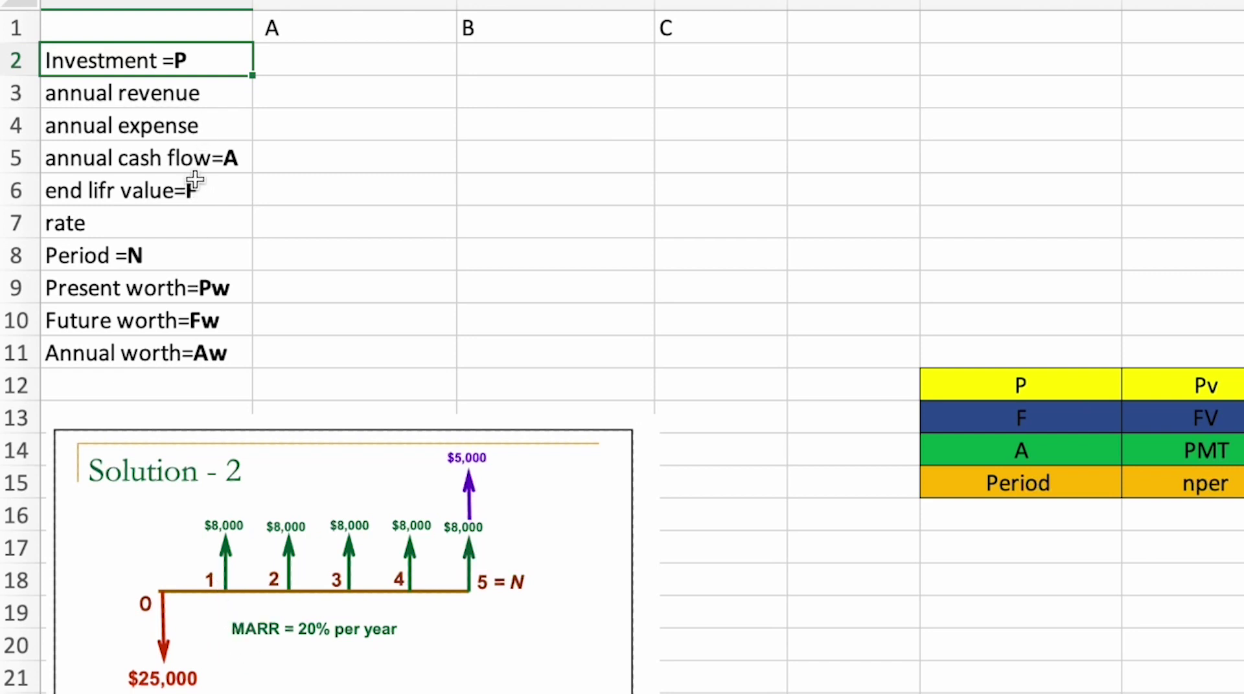
Fix the row 6 label typo so 'end lifr value=F' reads 'end life value=F'
double_click(110, 193)
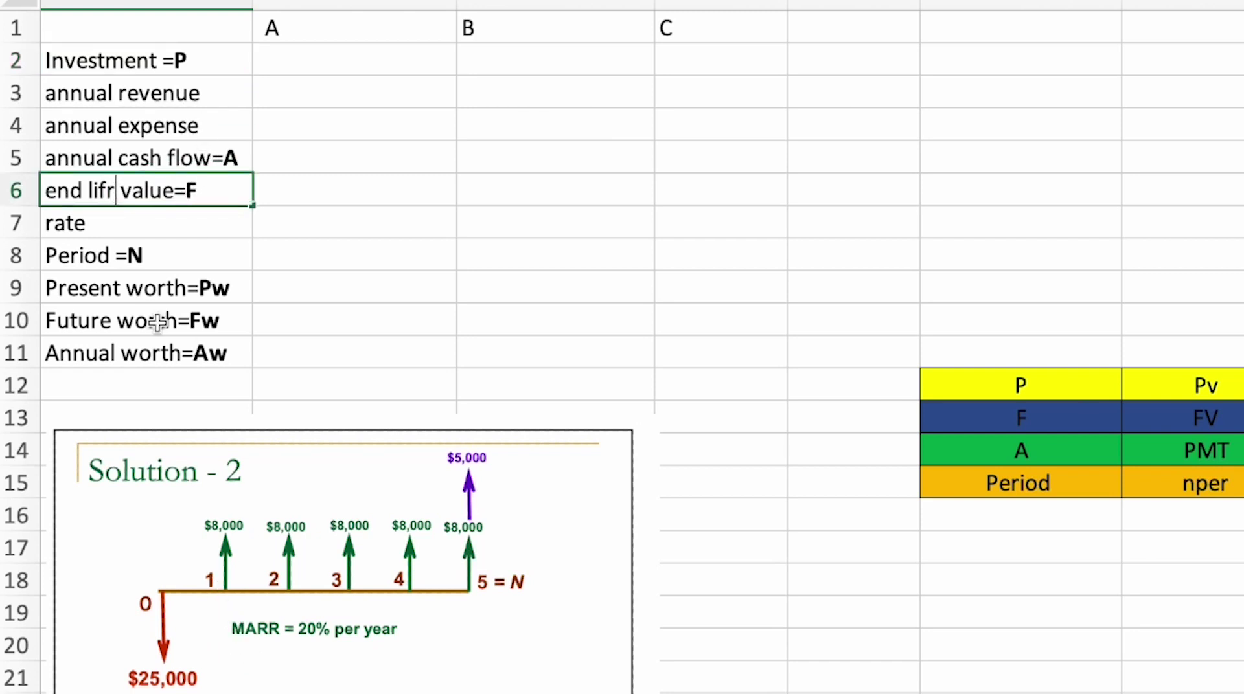
text(e)
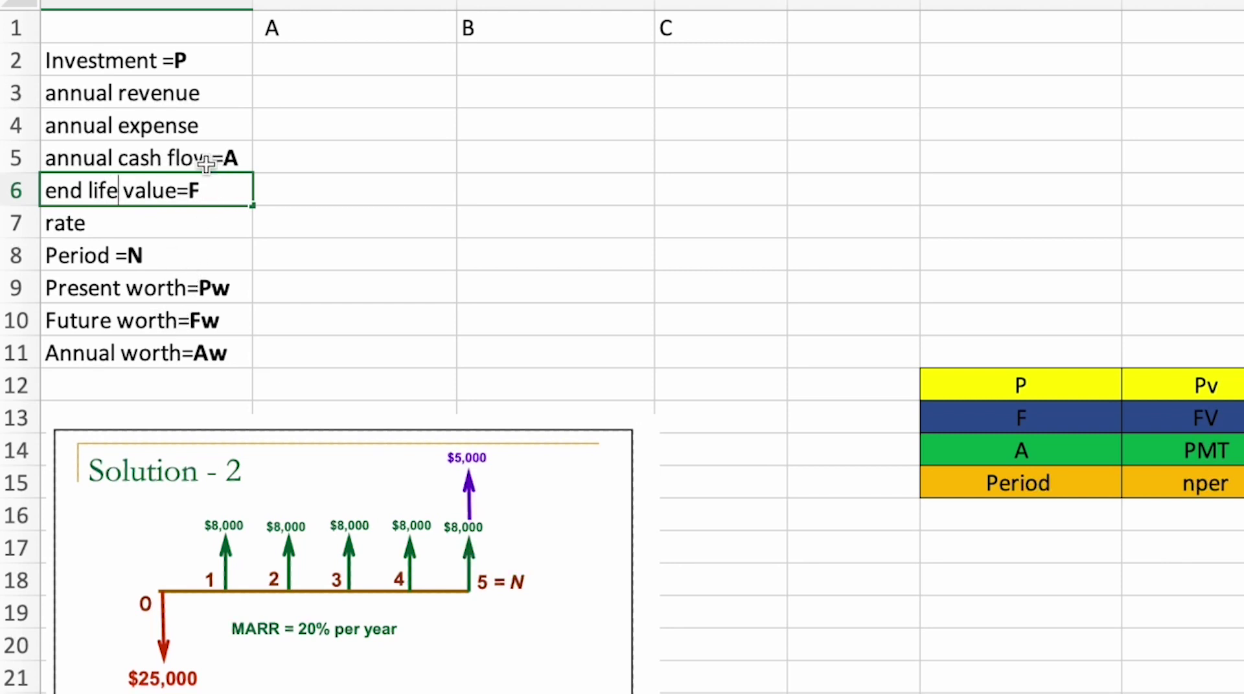
click(284, 65)
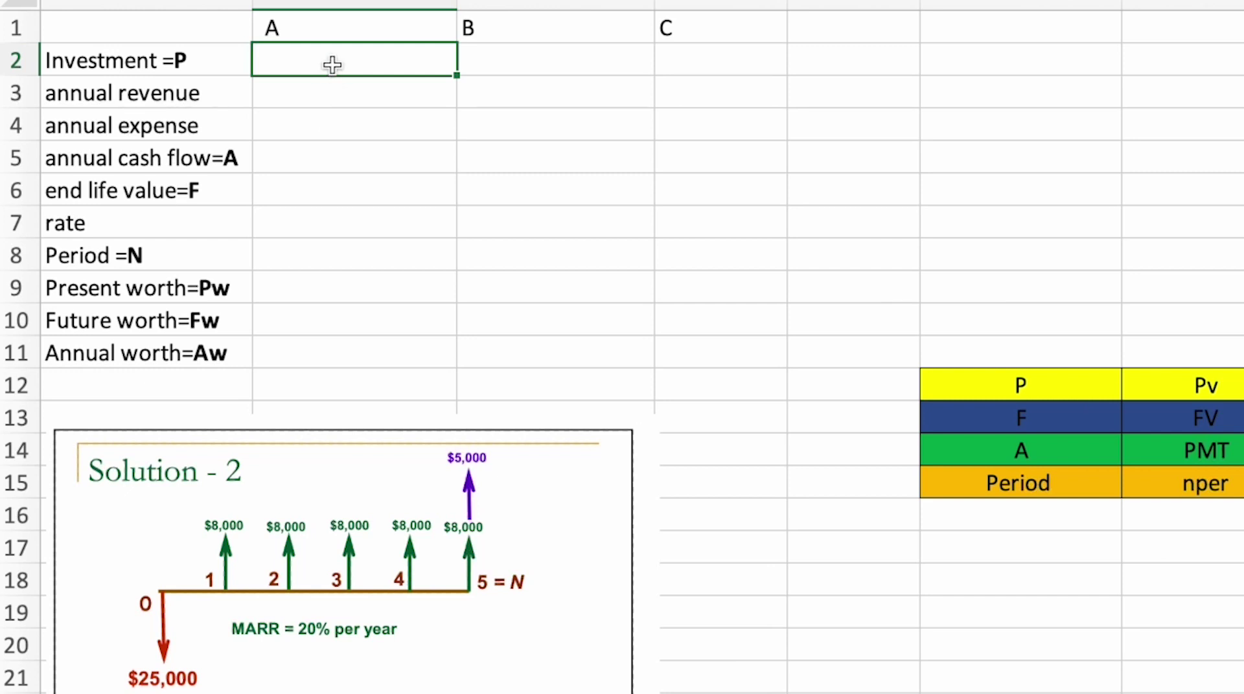
Enter alternative A's investment -25000, annual revenue 8000 and annual expense 0
text(-25000)
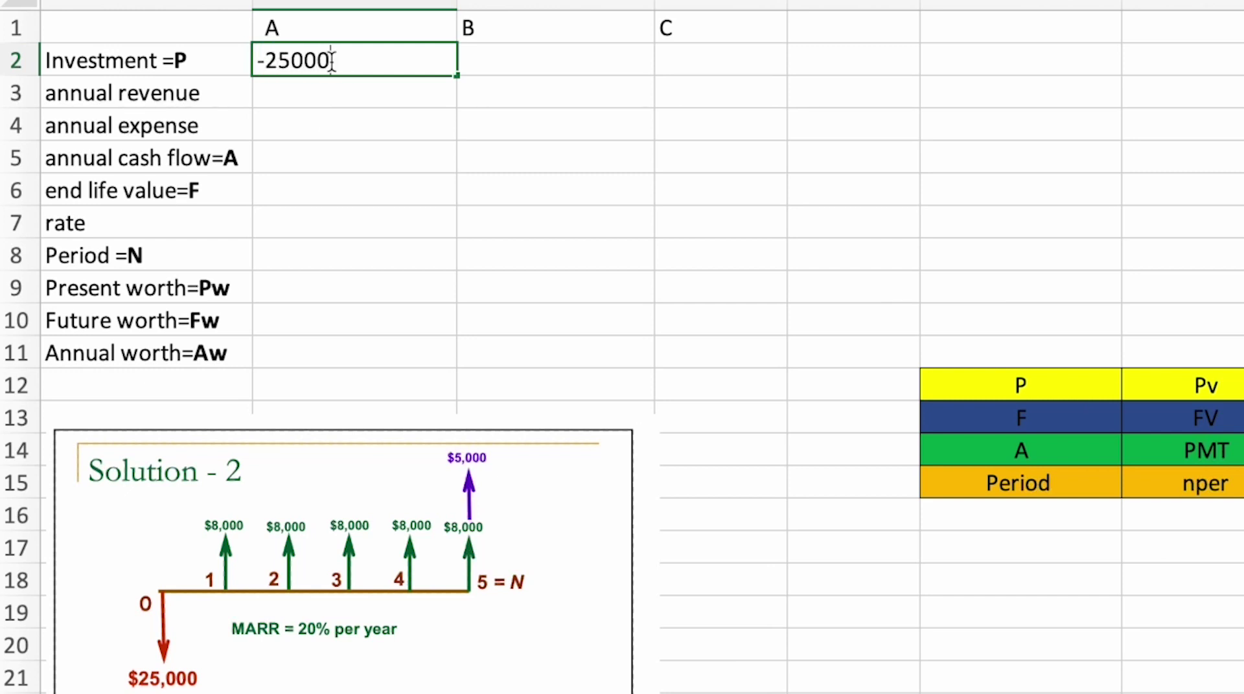
click(305, 101)
text(80000)
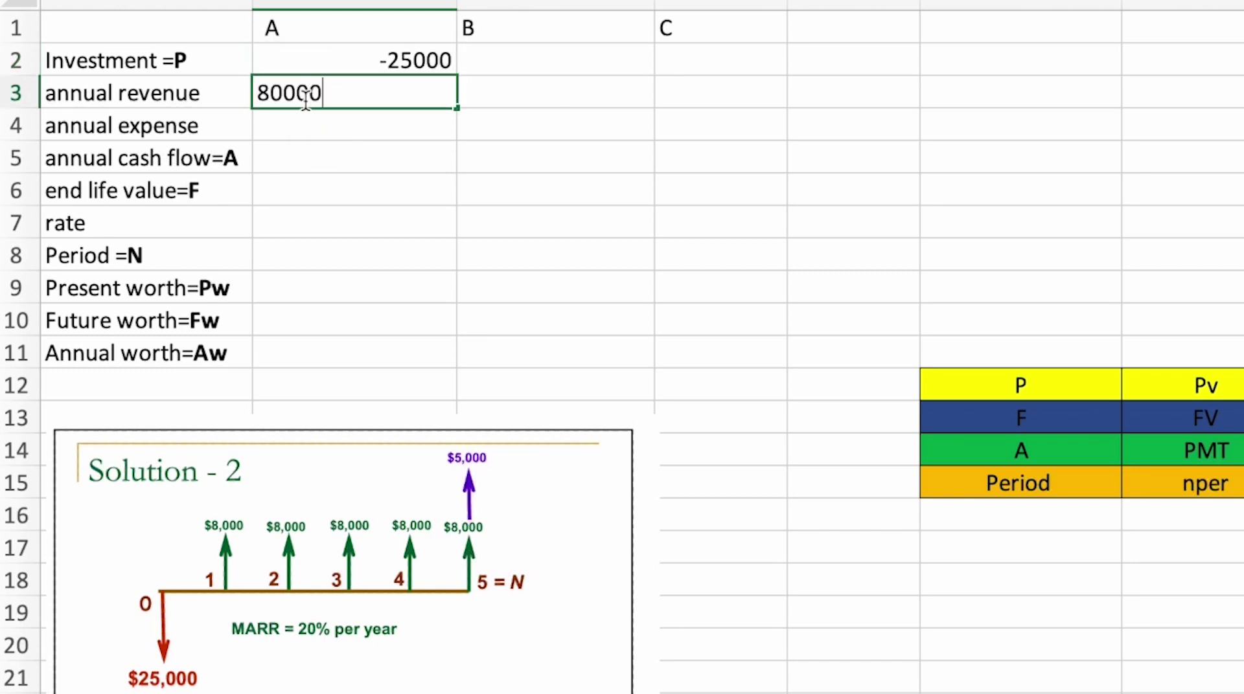
key(BackSpace)
click(323, 127)
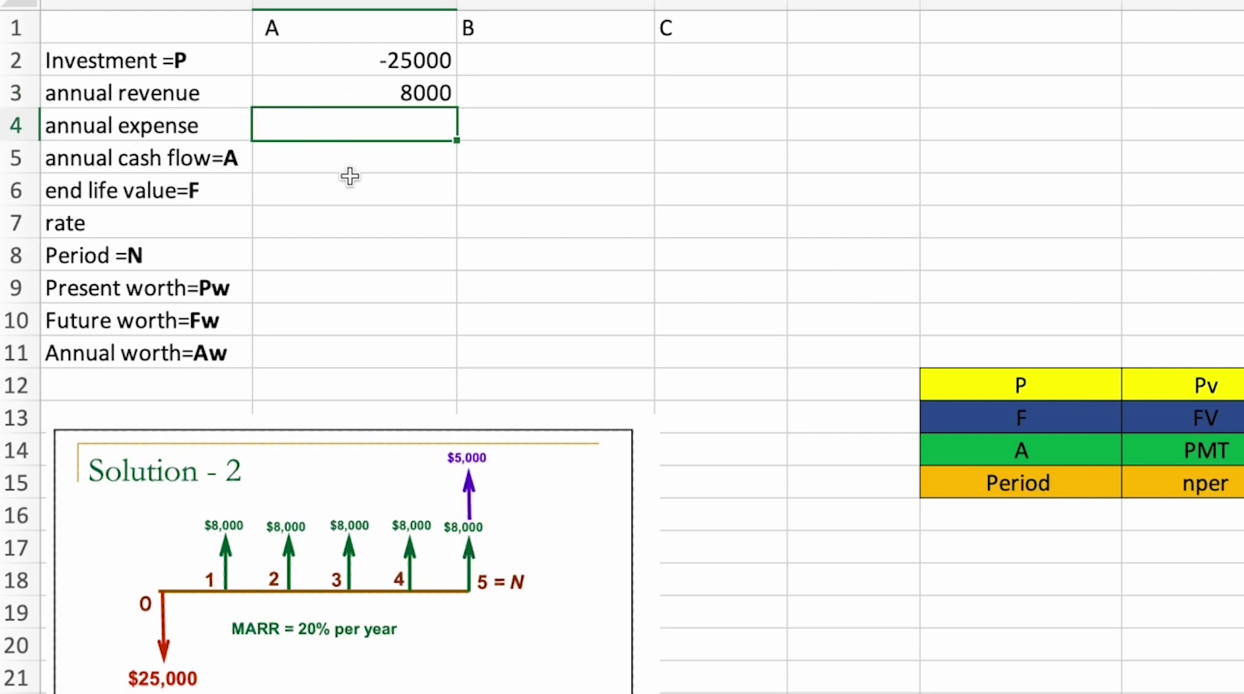
text(0)
click(314, 170)
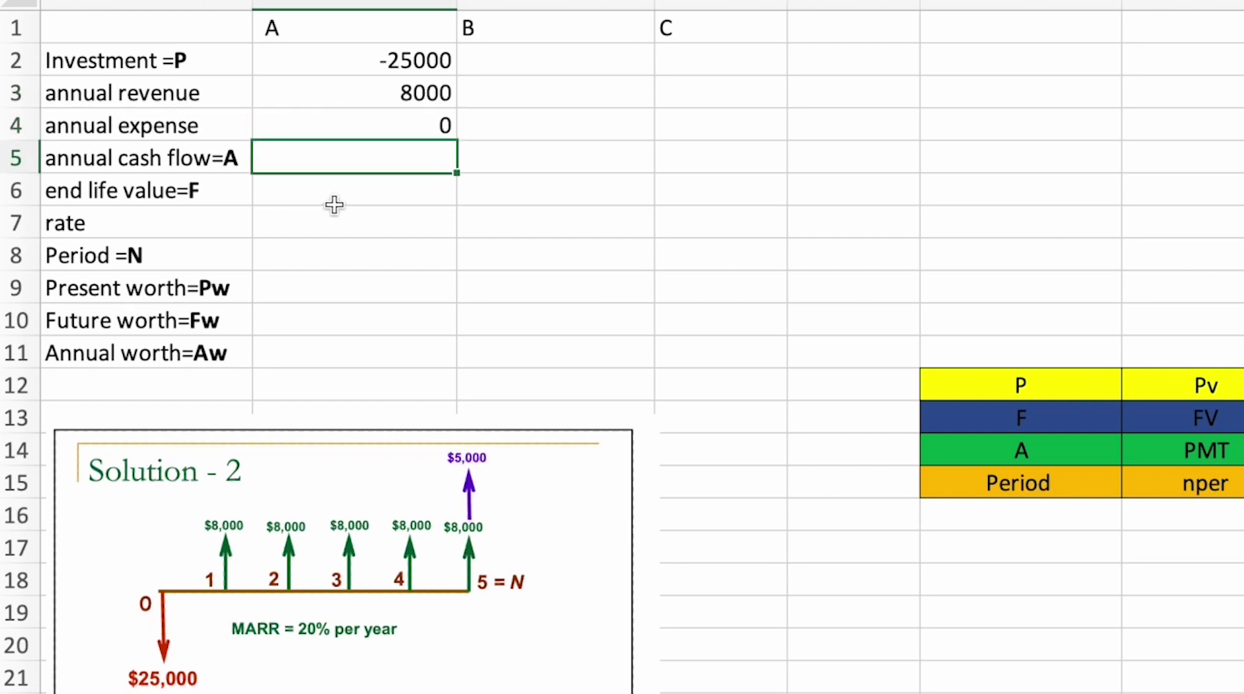
Compute annual cash flow with the formula =B3-B4
text(=)
click(356, 98)
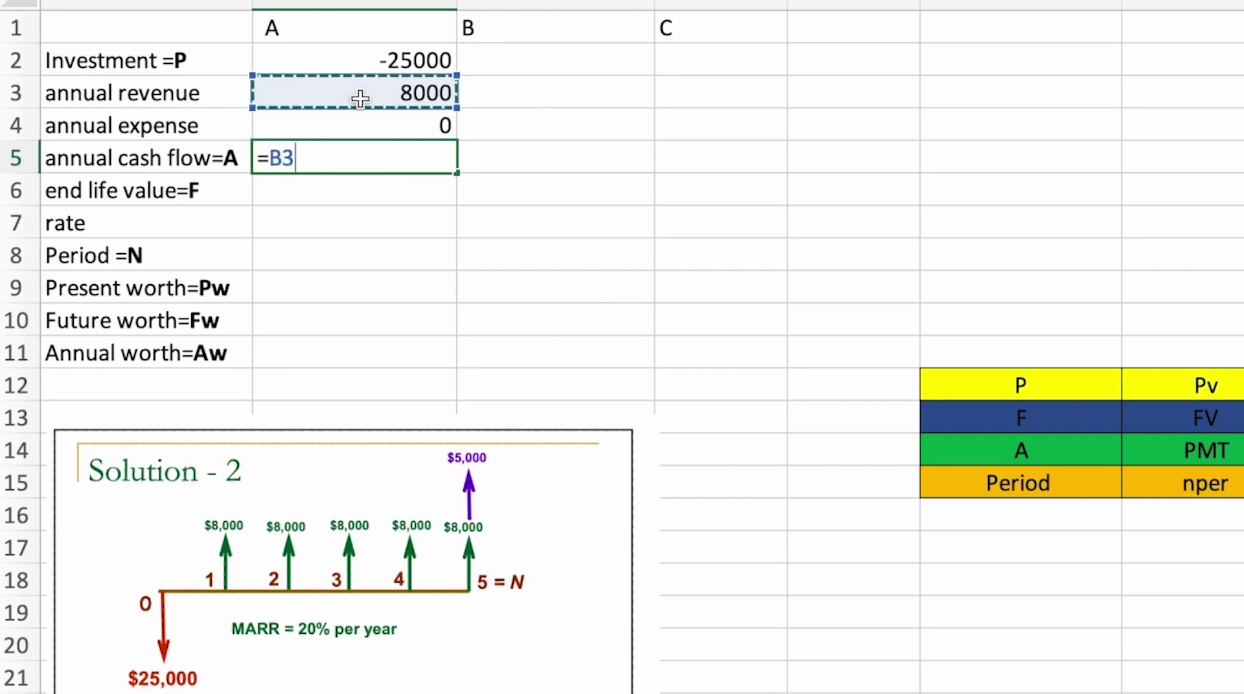
text(-)
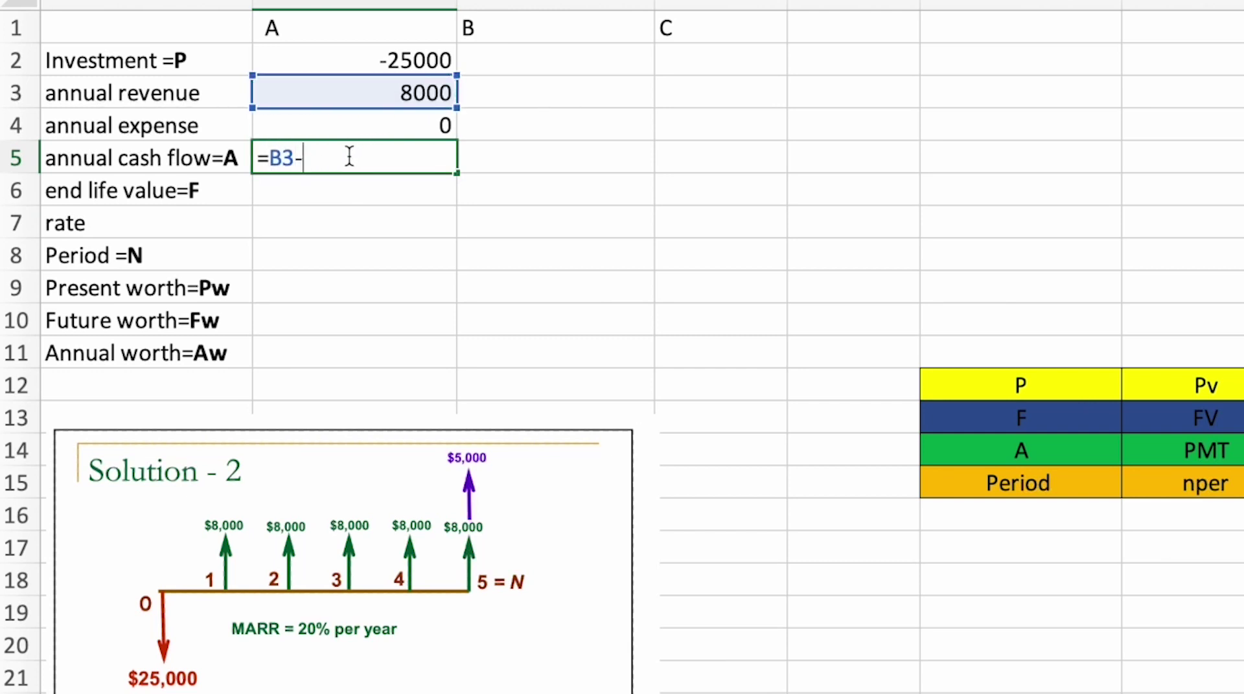
click(355, 129)
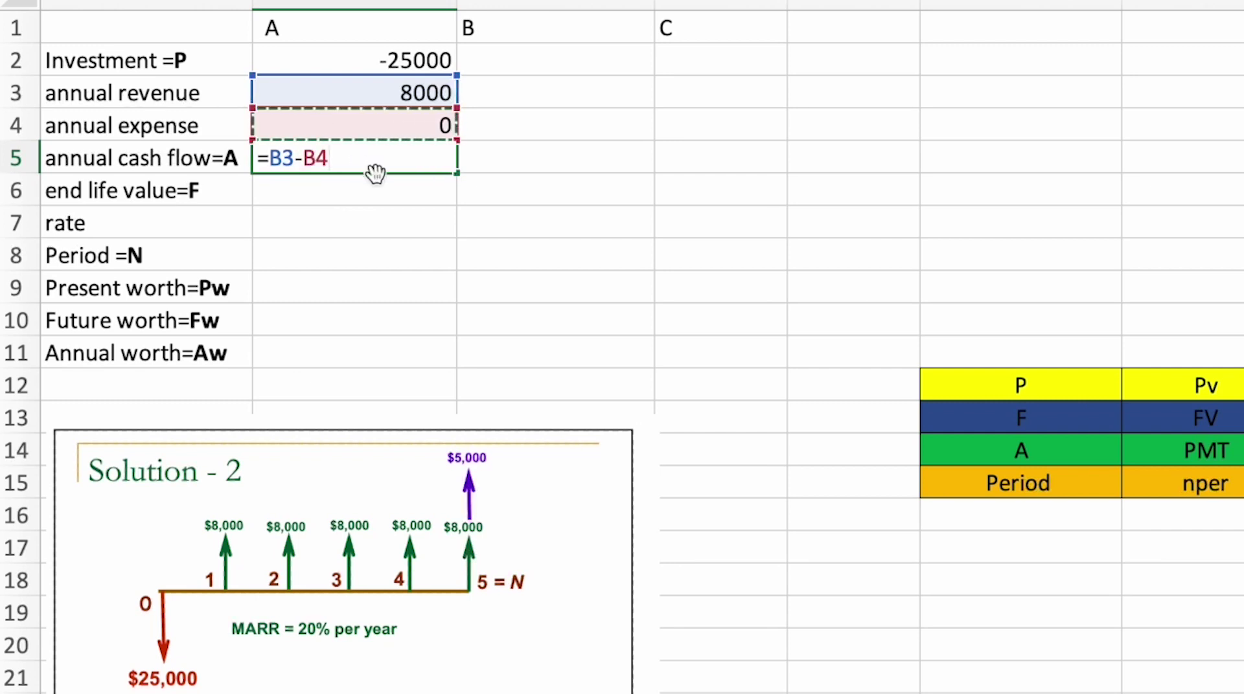
key(Return)
Try an annual expense of 2000, then reset it to 0
click(397, 130)
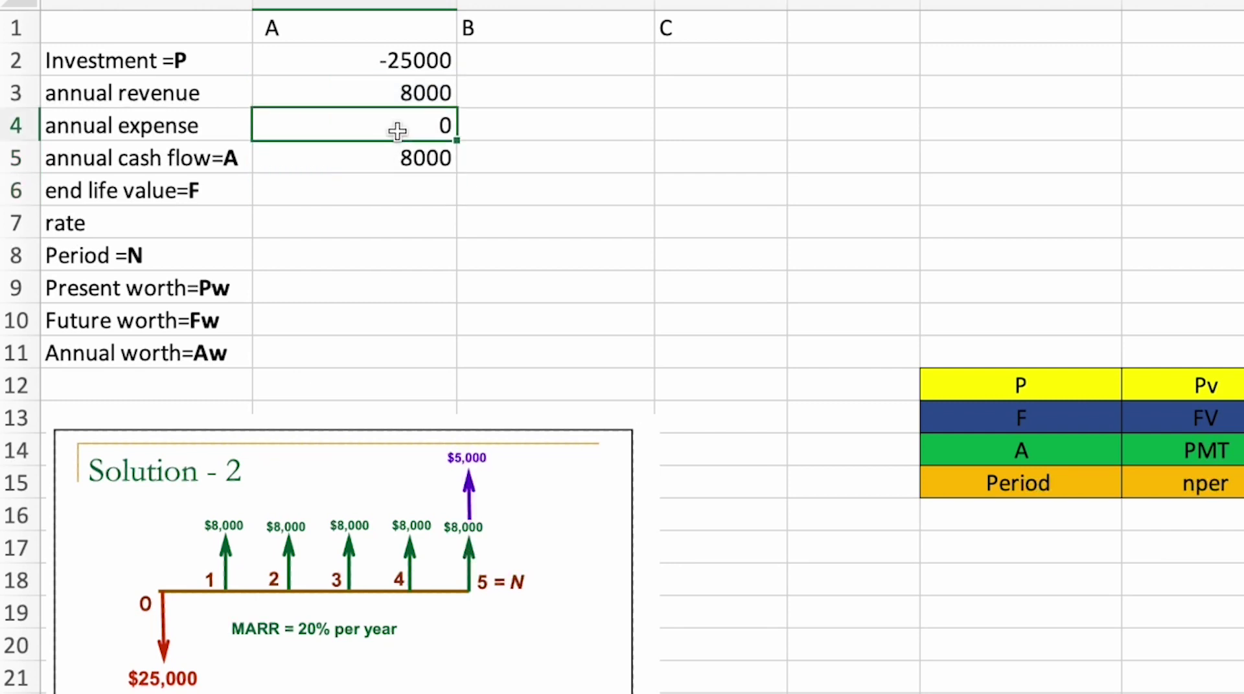
text(2000)
key(Return)
click(425, 121)
text(0)
click(382, 182)
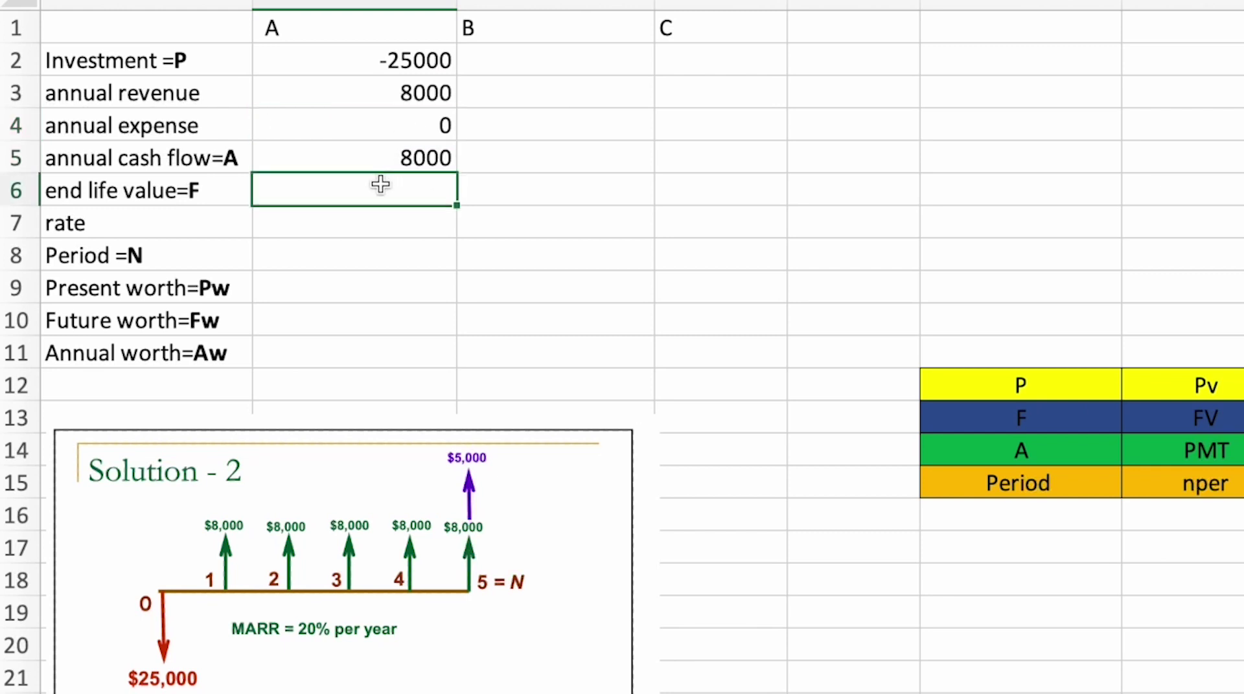
Enter end life value 5000, rate 20% and period 5
text(5000)
click(278, 233)
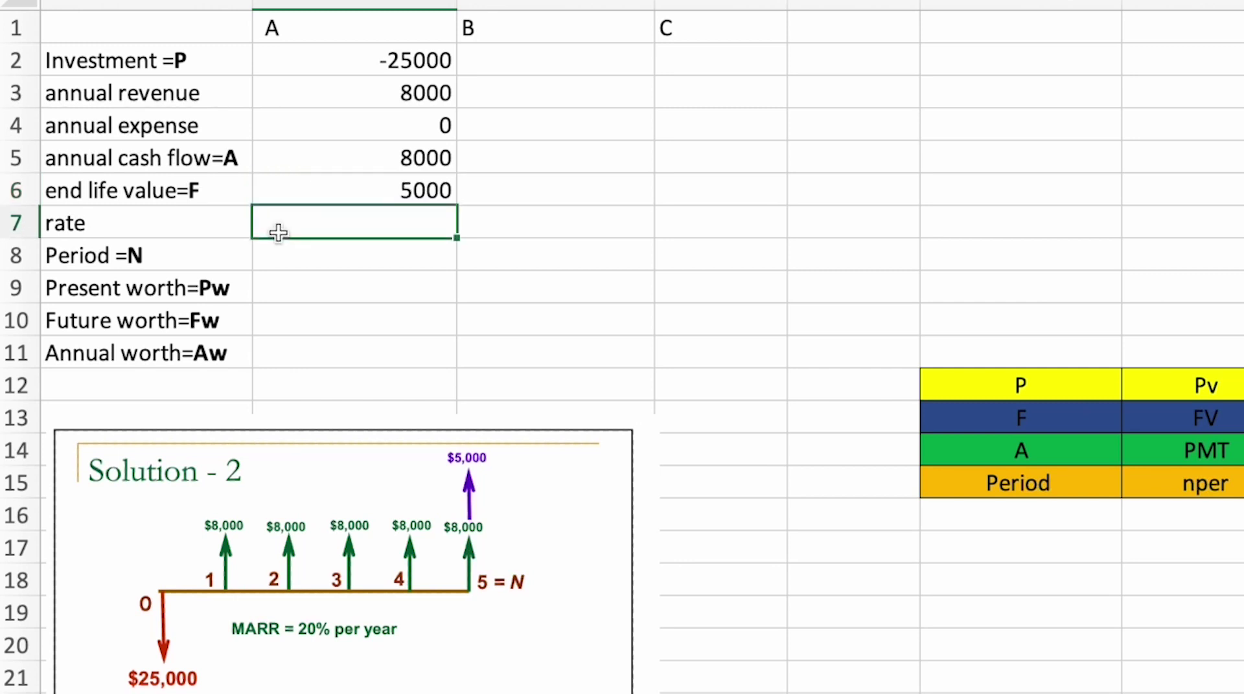
text(20%)
click(277, 255)
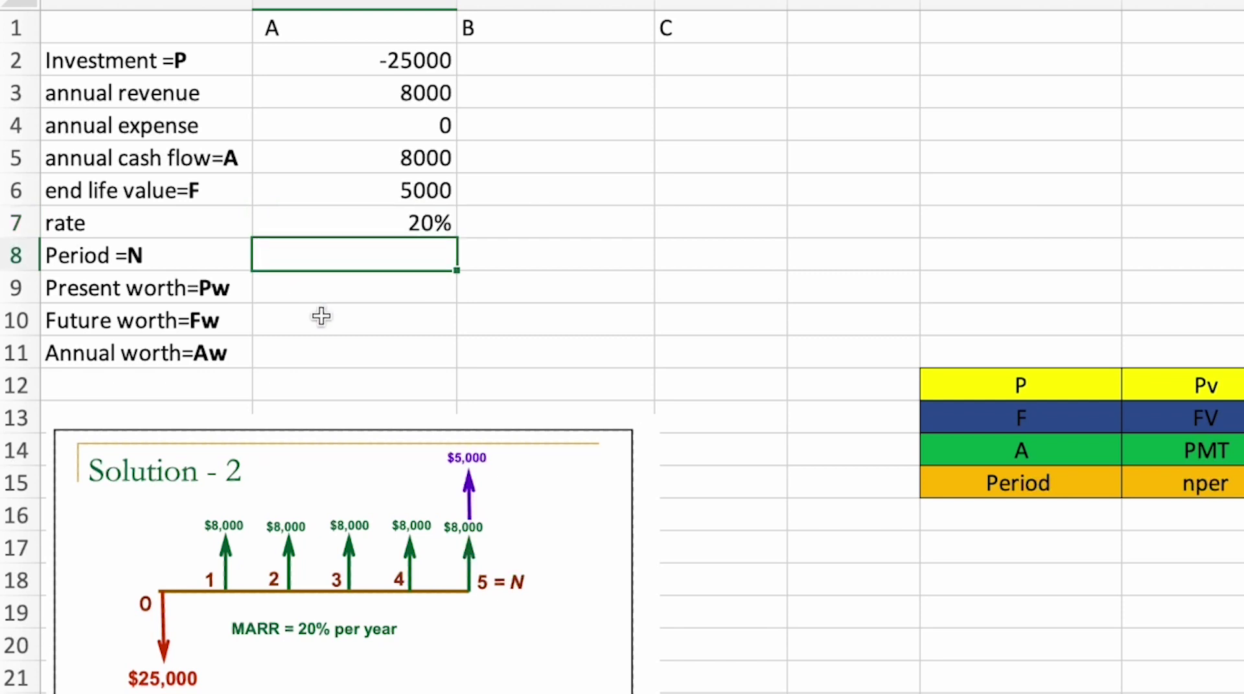
text(5)
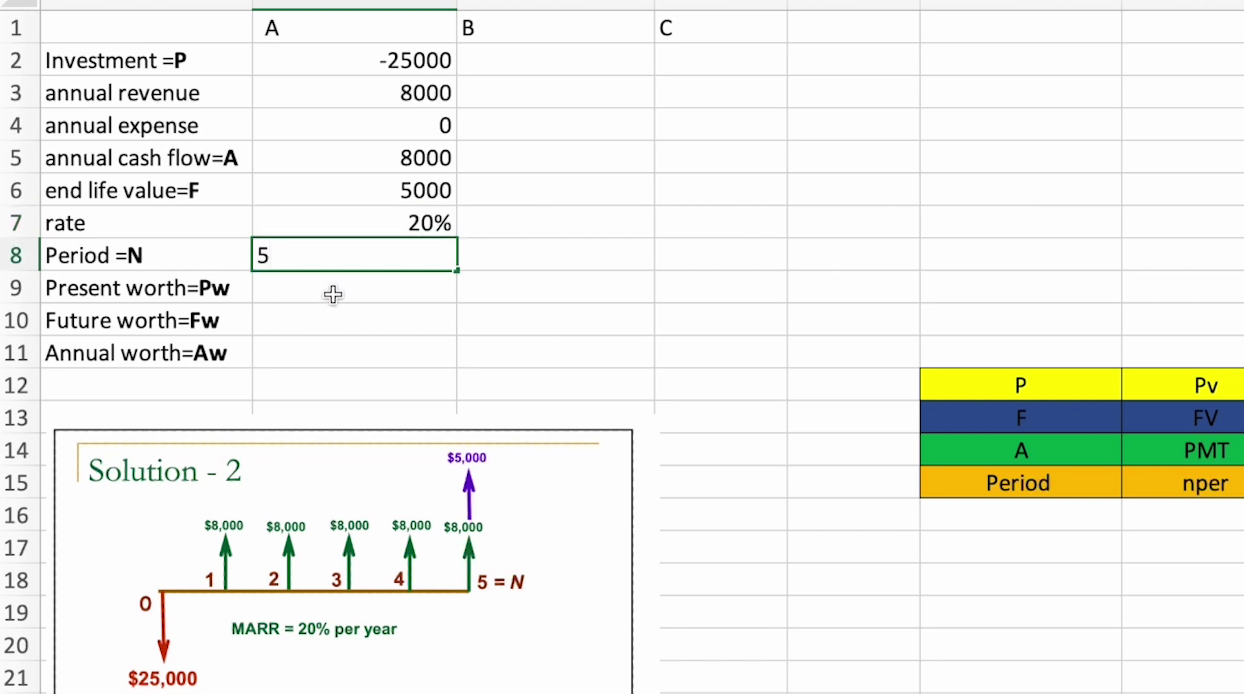
click(334, 295)
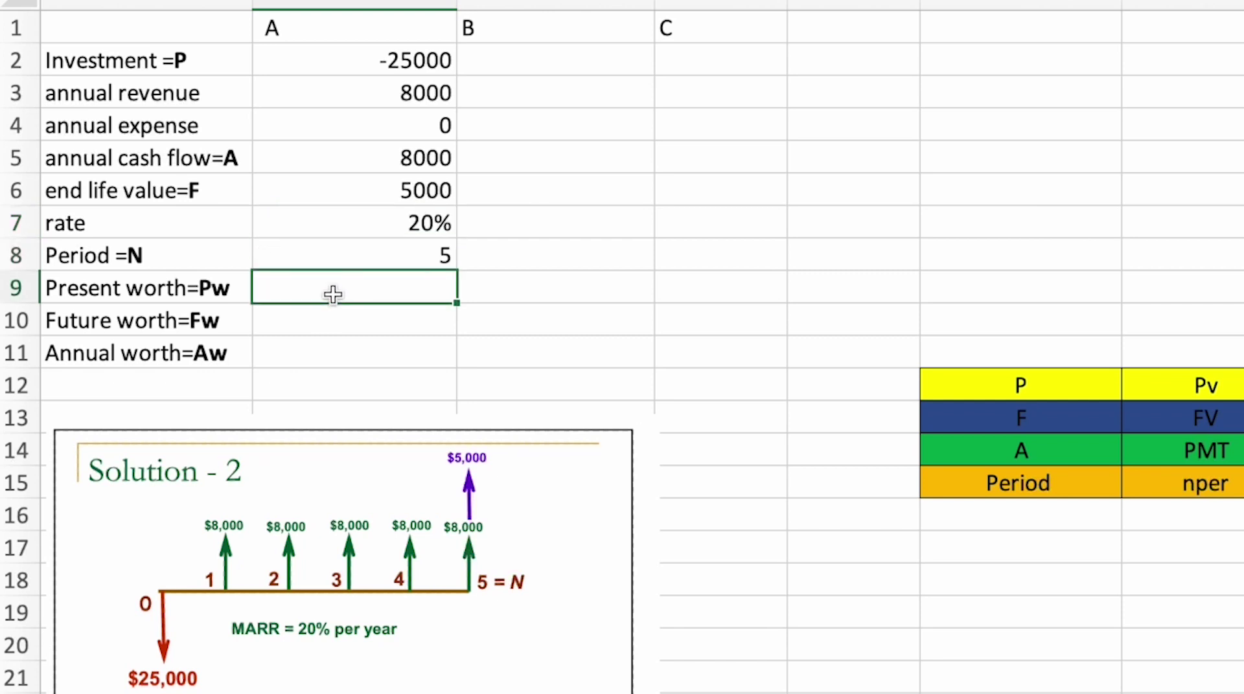
Start B9's present worth PV formula using rate B7 and period B8
double_click(385, 279)
text(=PV)
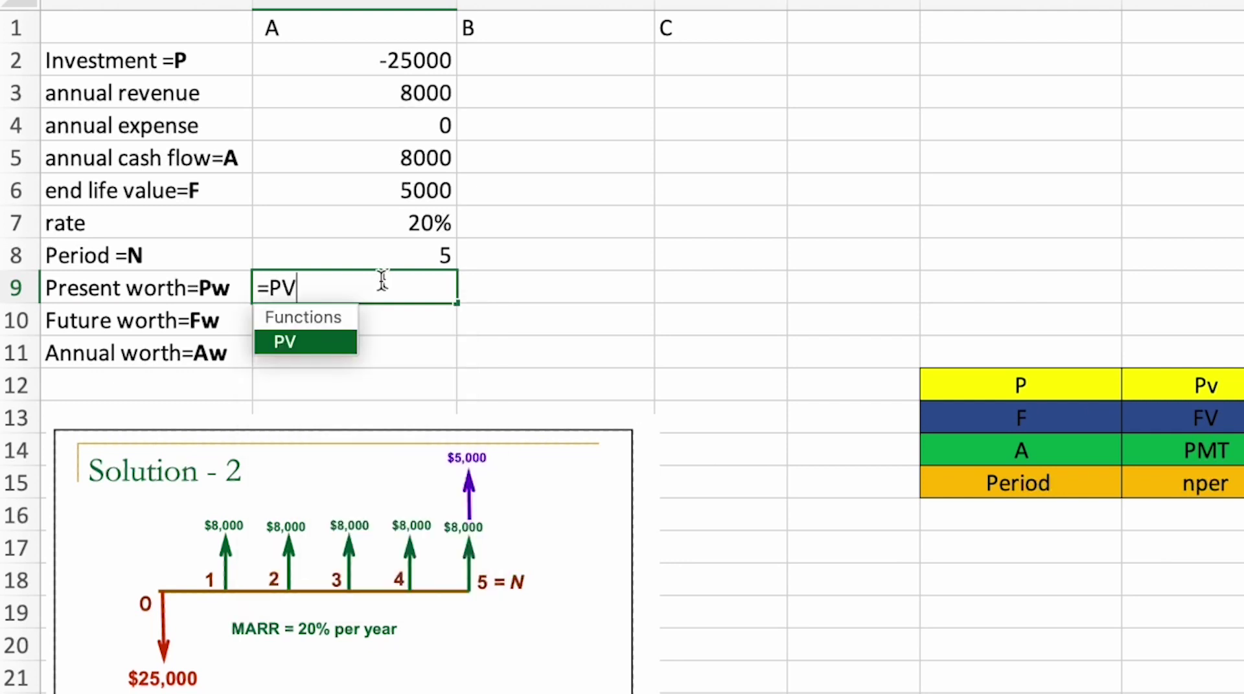
double_click(328, 342)
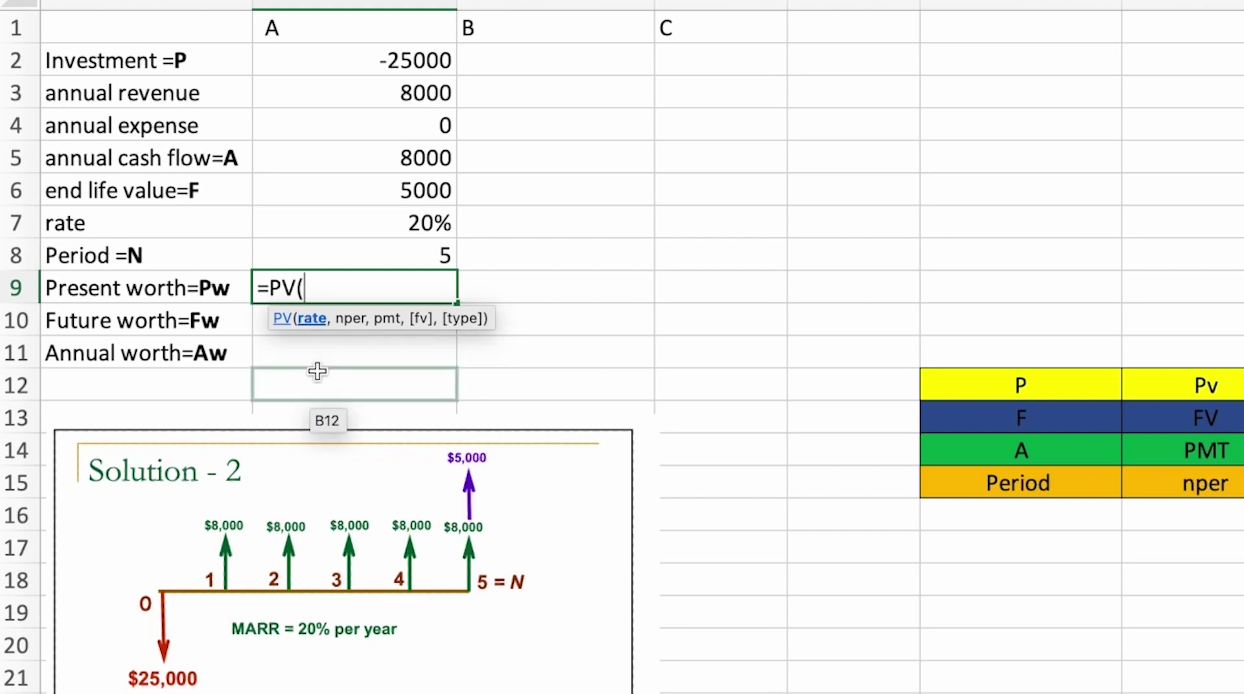
click(367, 235)
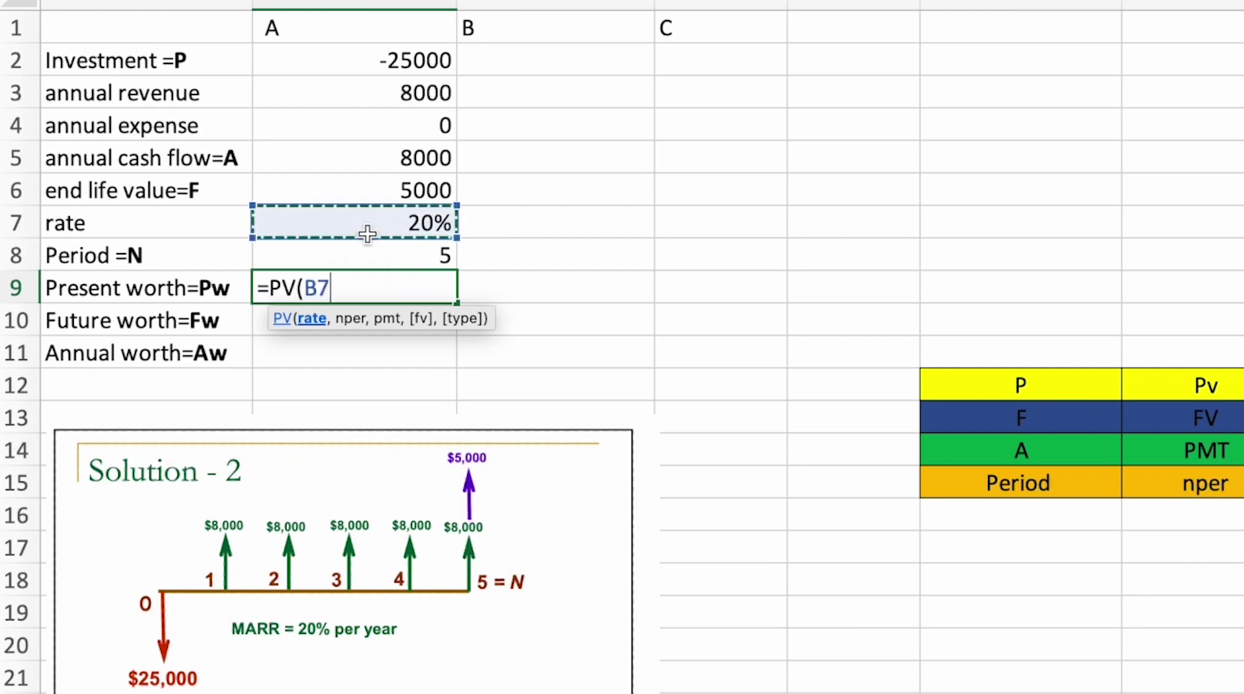
text(,)
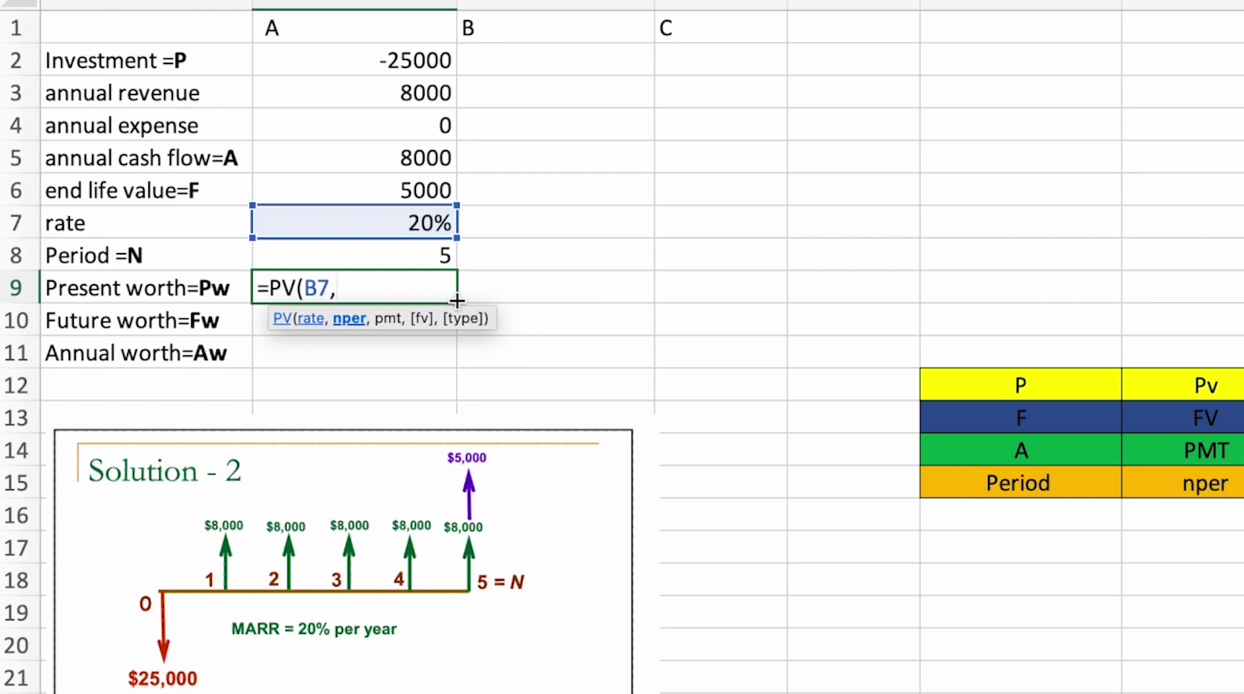
click(415, 251)
text(,)
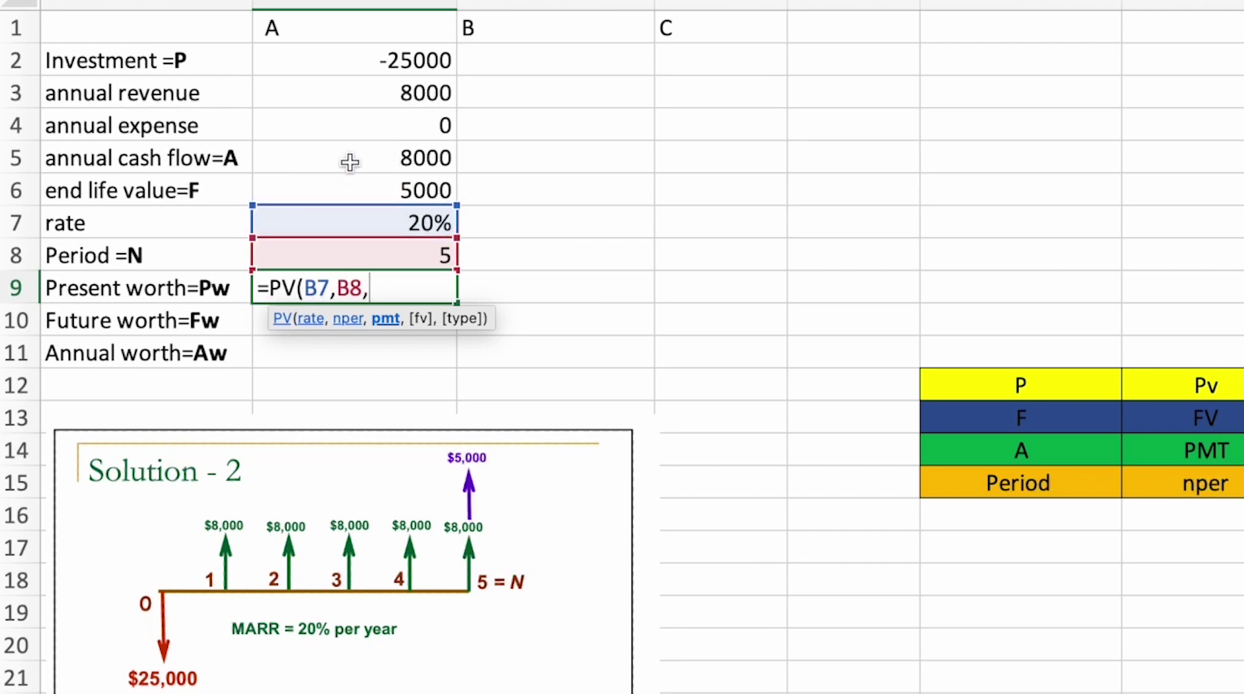
Complete it as =PV(B7,B8,-B5,-B6,0)+B2 with end-of-period type
text(-)
click(388, 158)
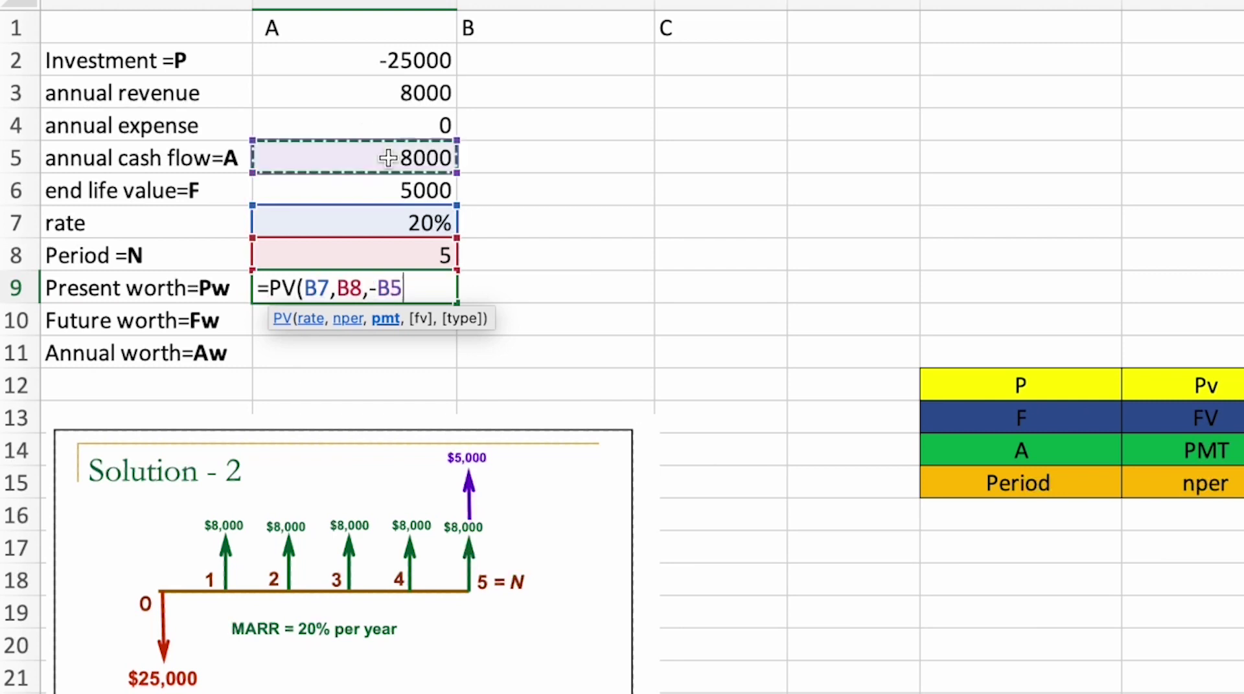
text(,)
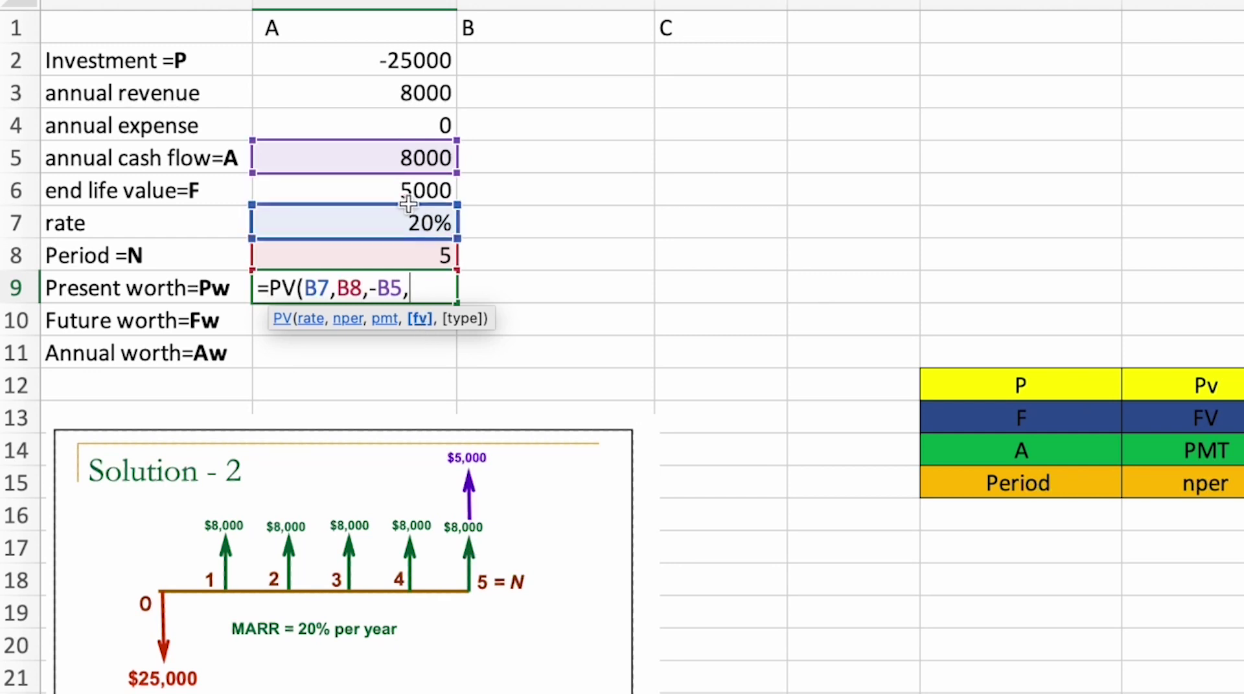
text(-)
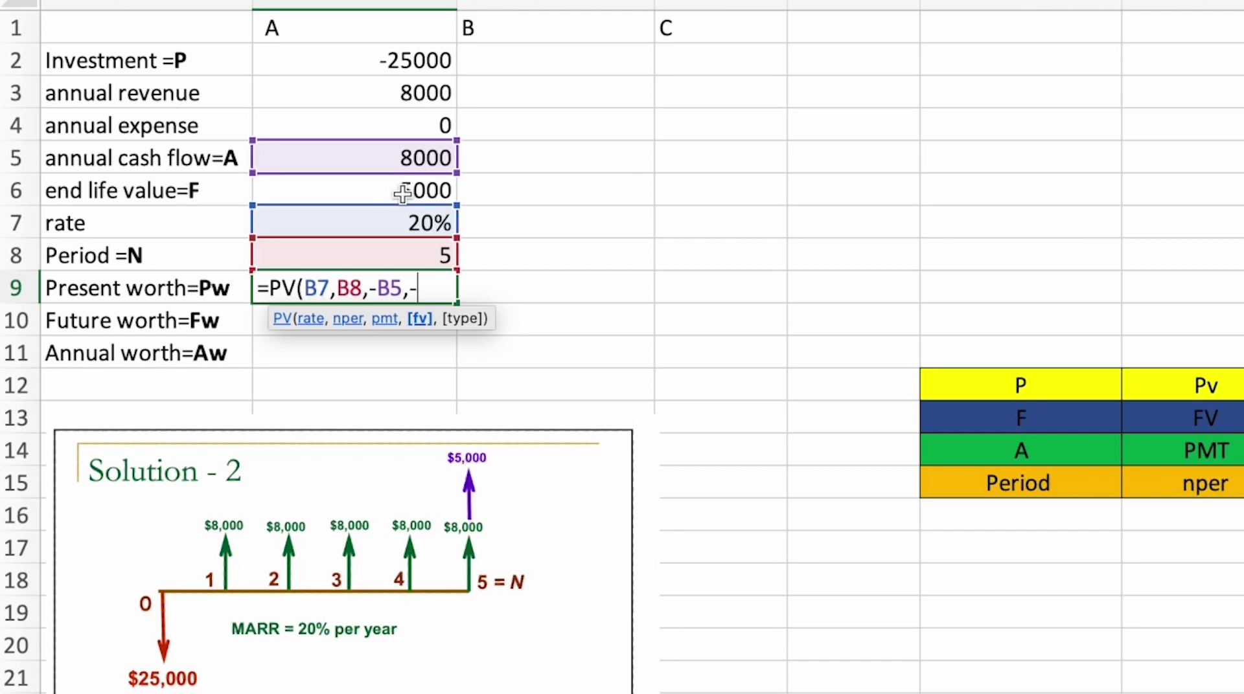
click(440, 189)
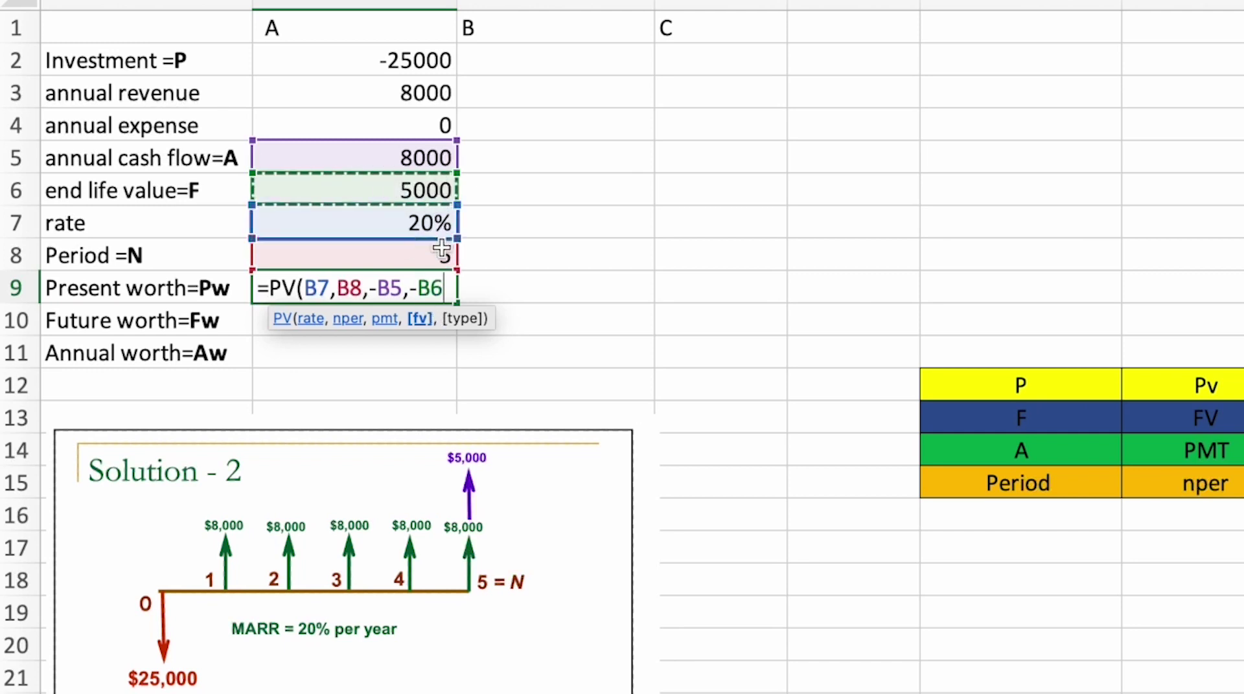
text(,)
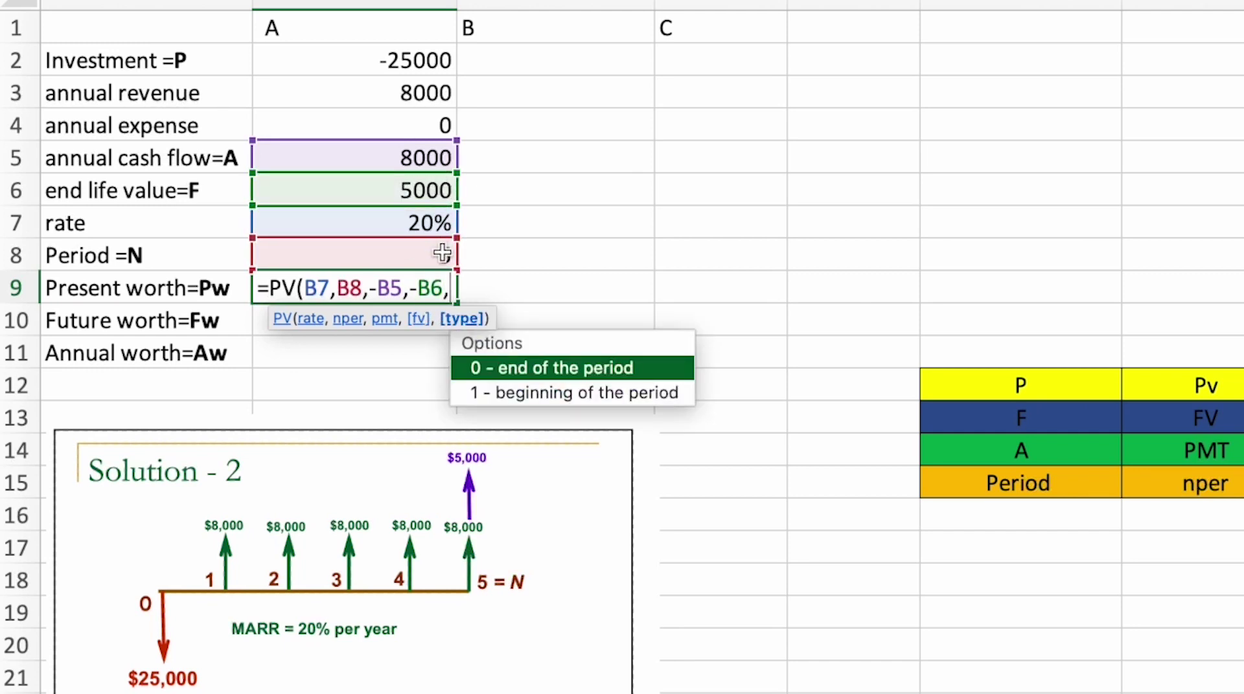
double_click(500, 367)
text())
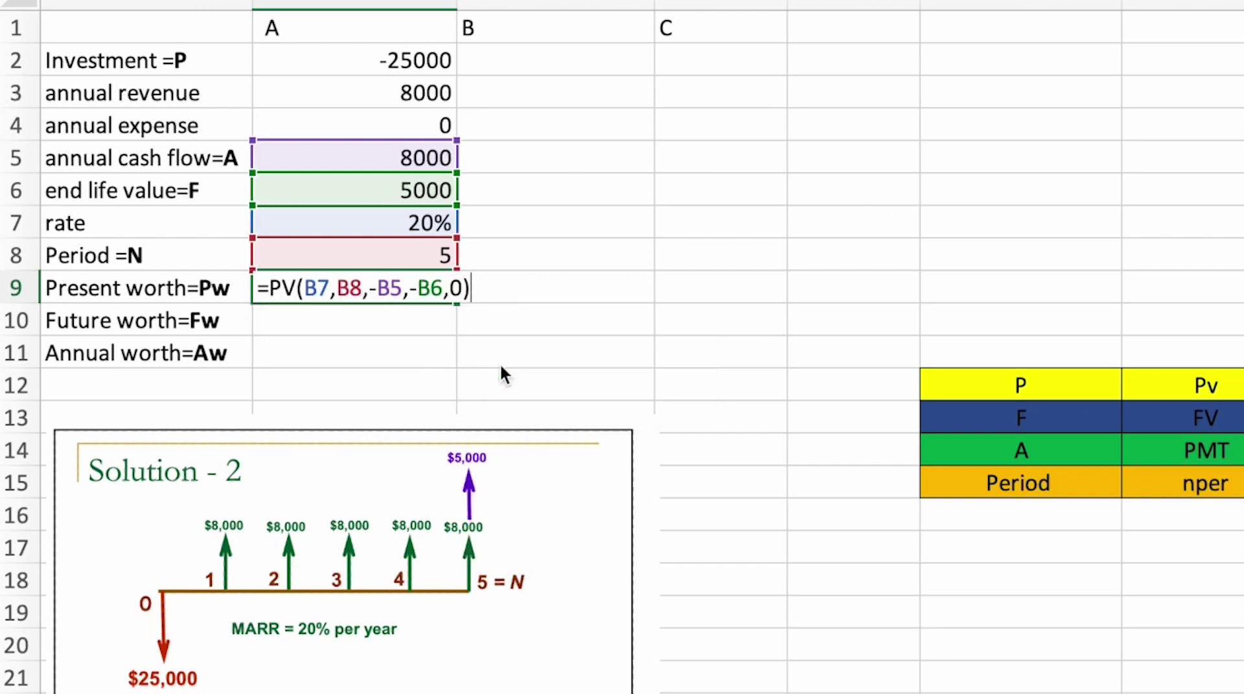
text(+)
click(412, 64)
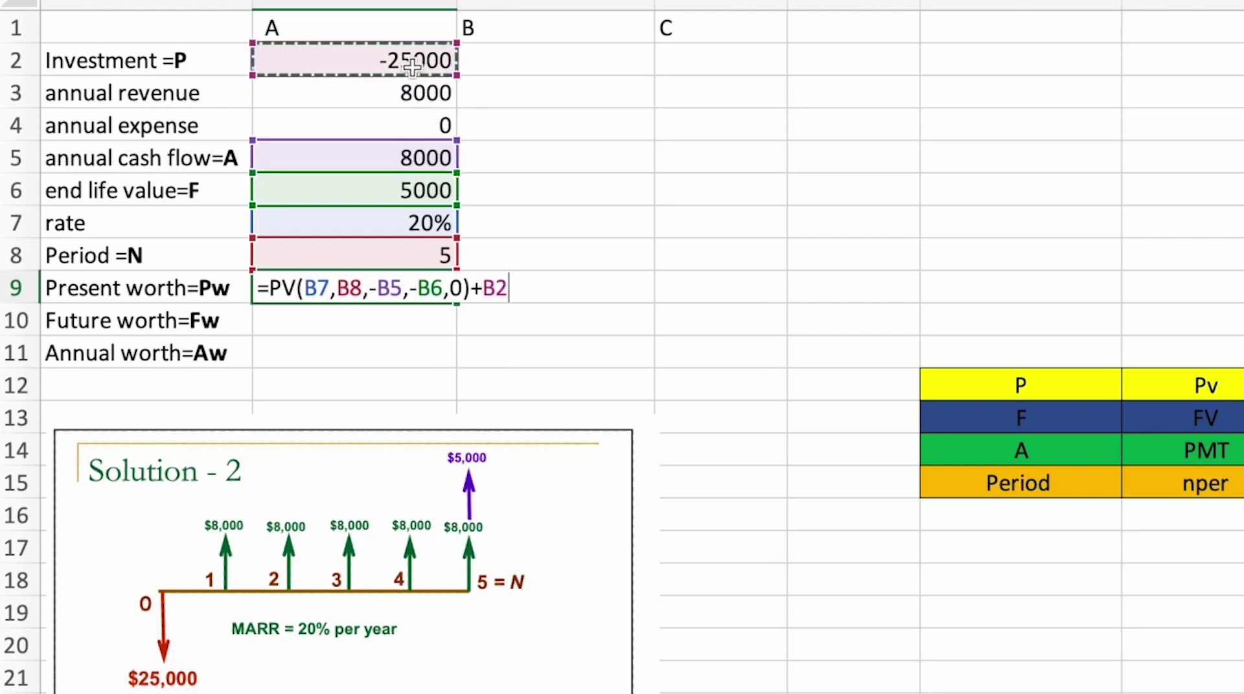
key(Return)
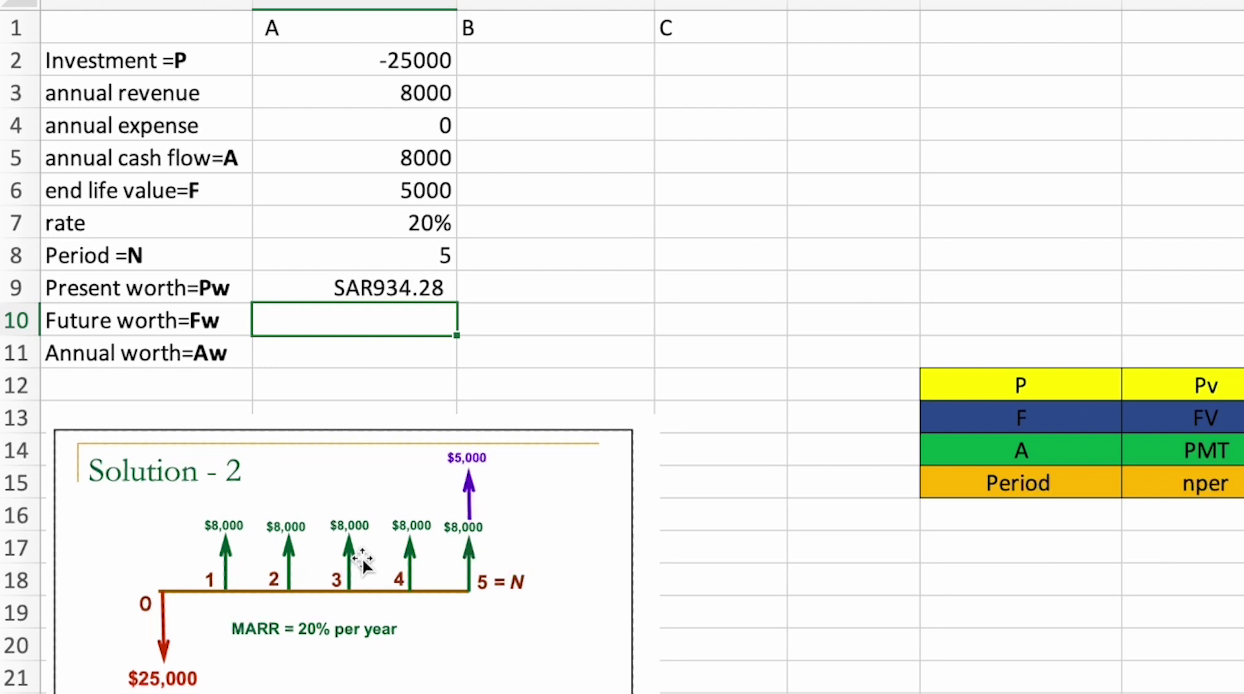
Enter =FV(B7,B8,-B5,-B2,0)+B6 in B10 for alternative A's future worth
text(=)
text(F)
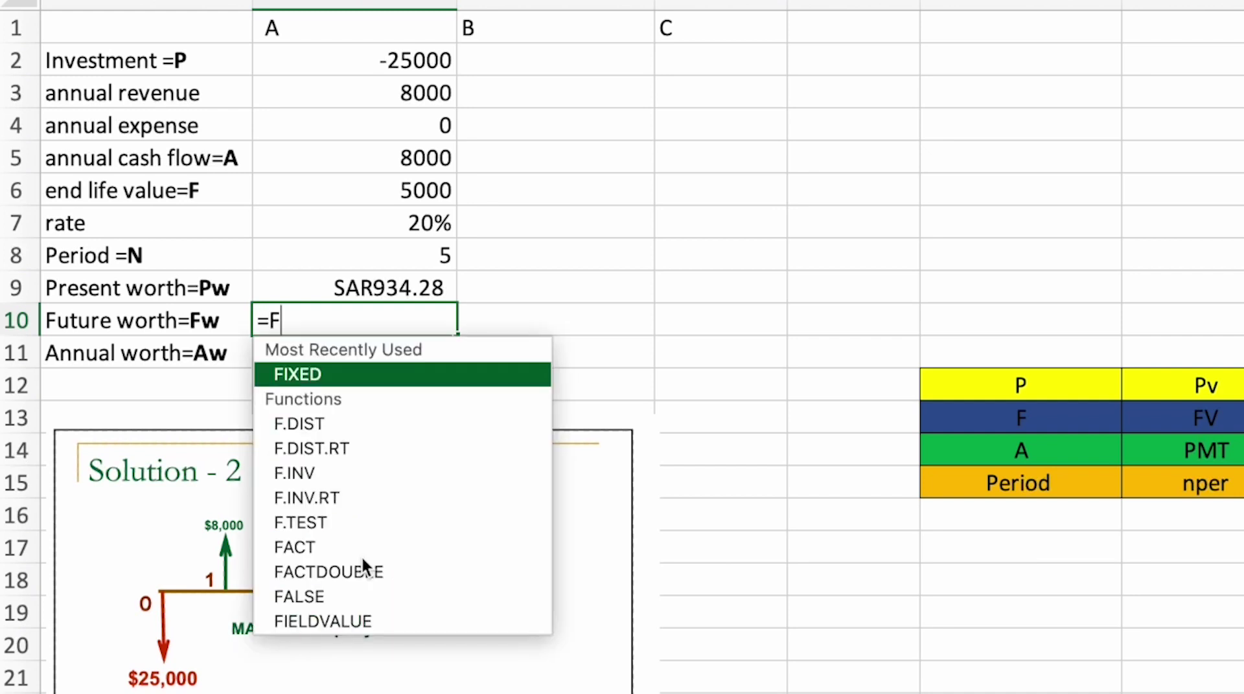
text(V)
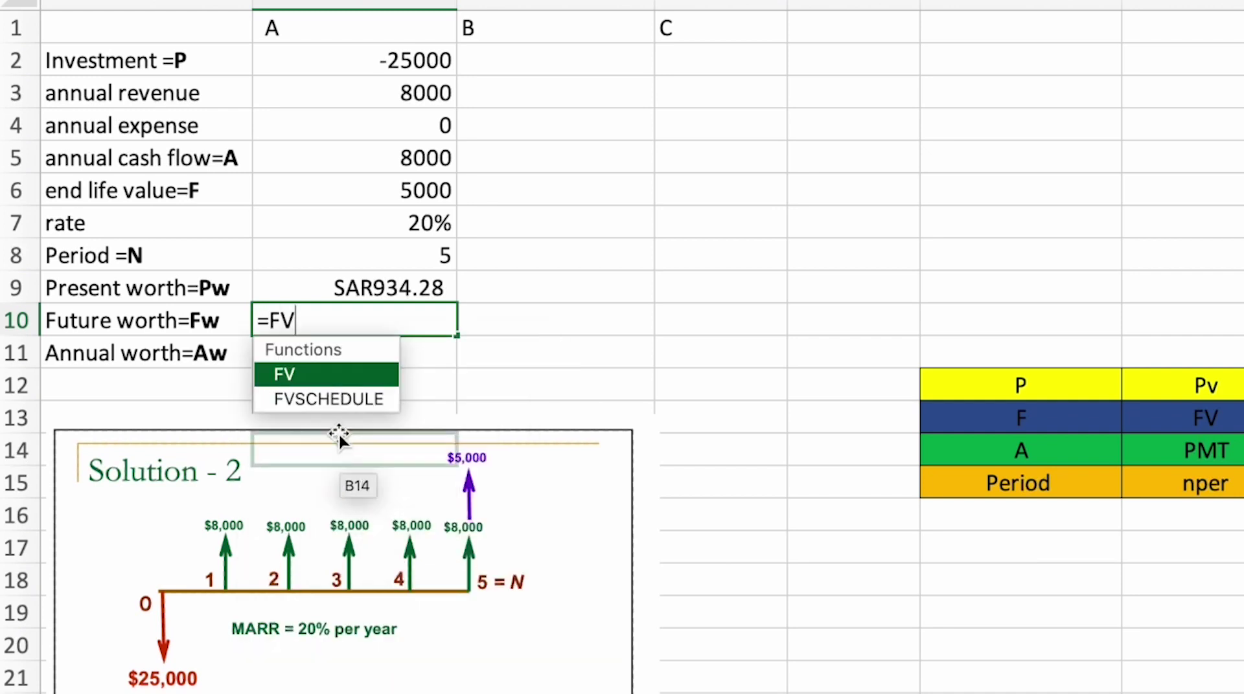
double_click(313, 376)
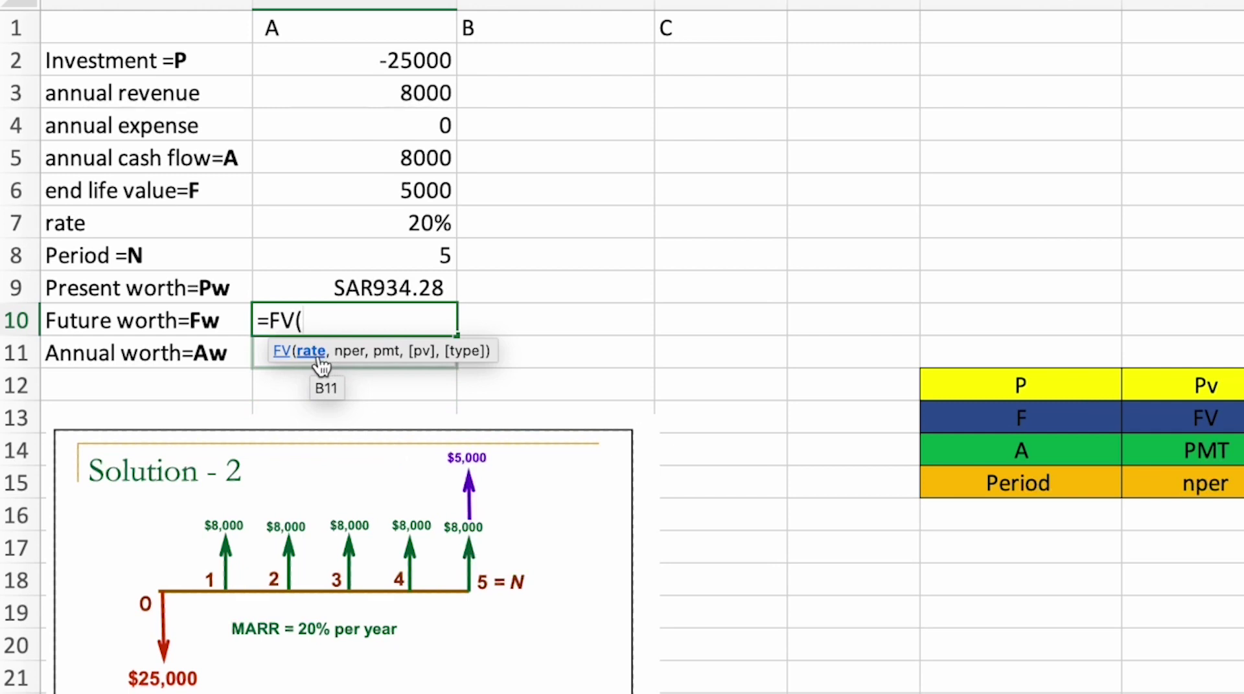
click(380, 228)
text(,)
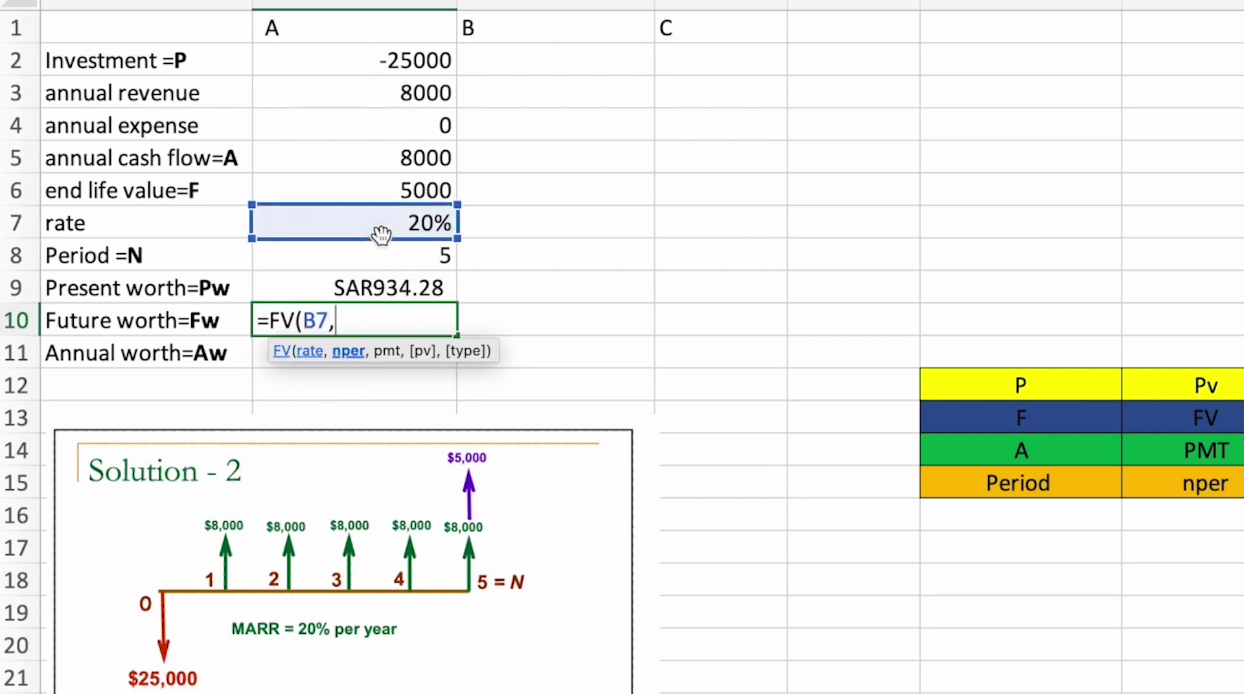
click(381, 249)
text(,)
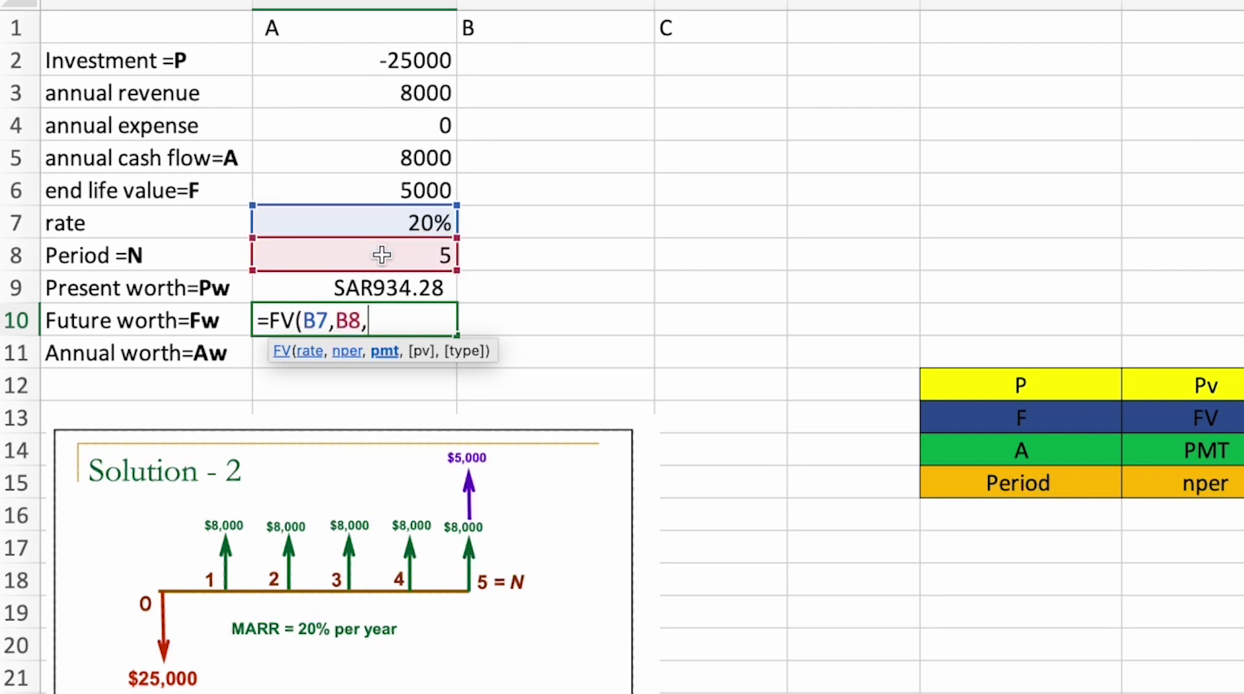
text(-)
click(374, 166)
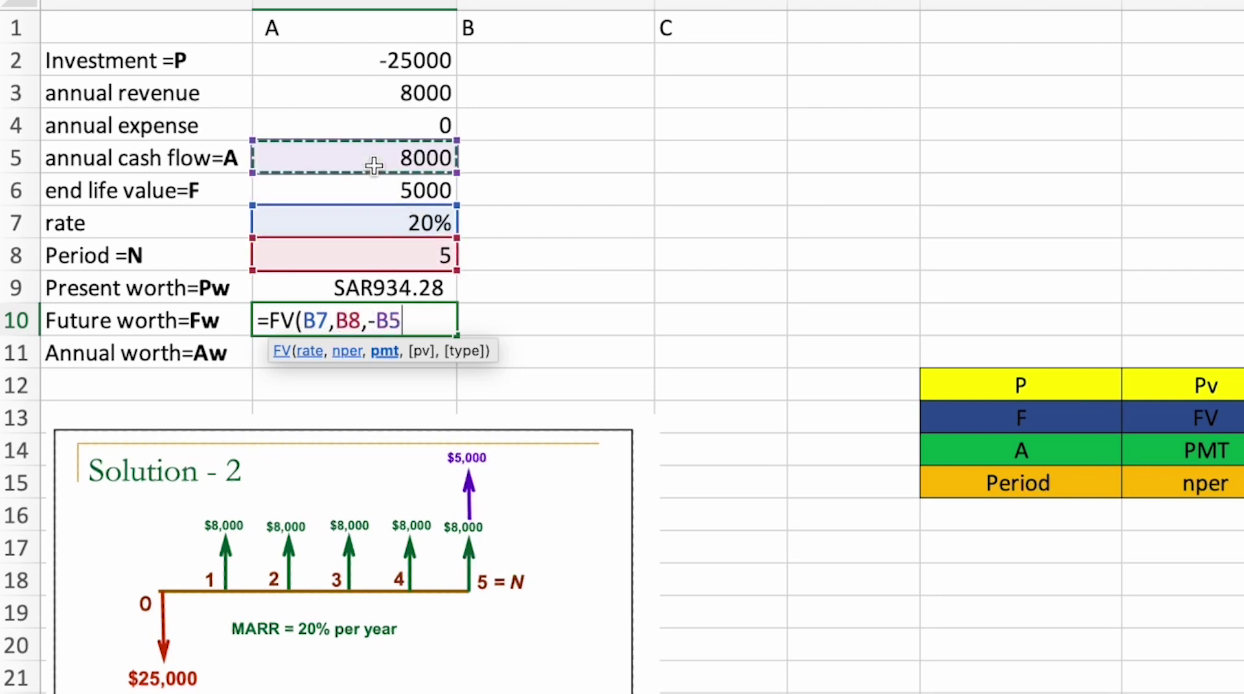
text(,)
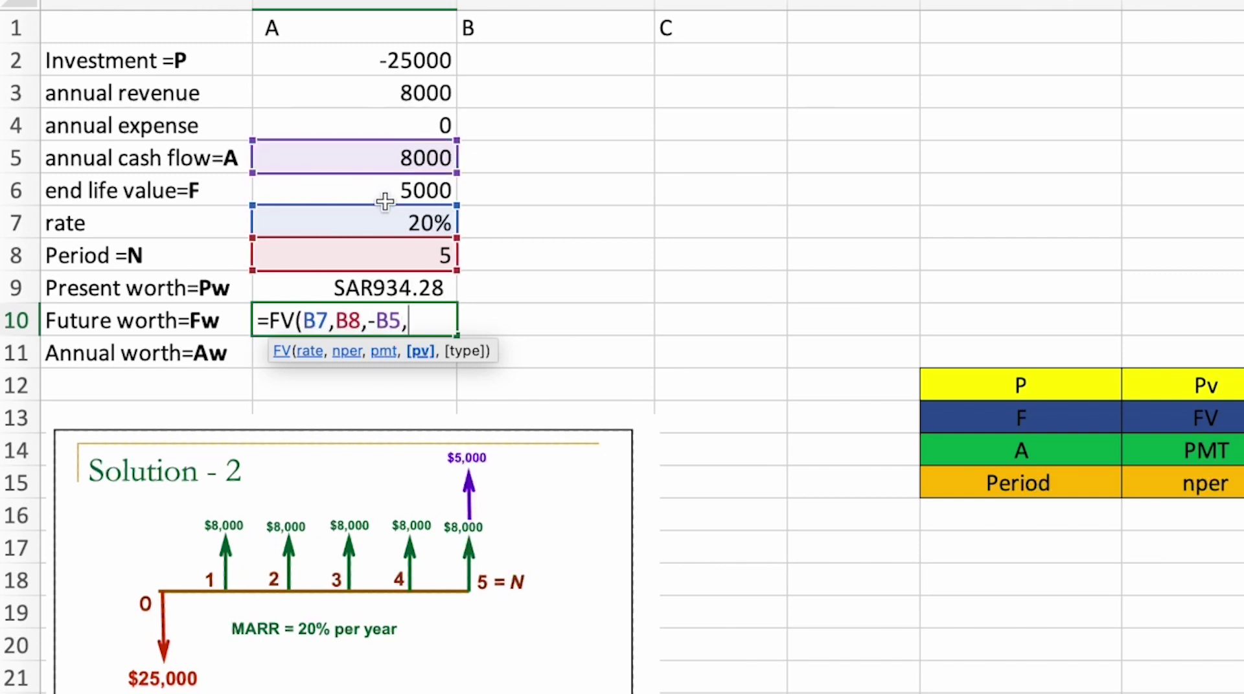
text(-)
click(391, 58)
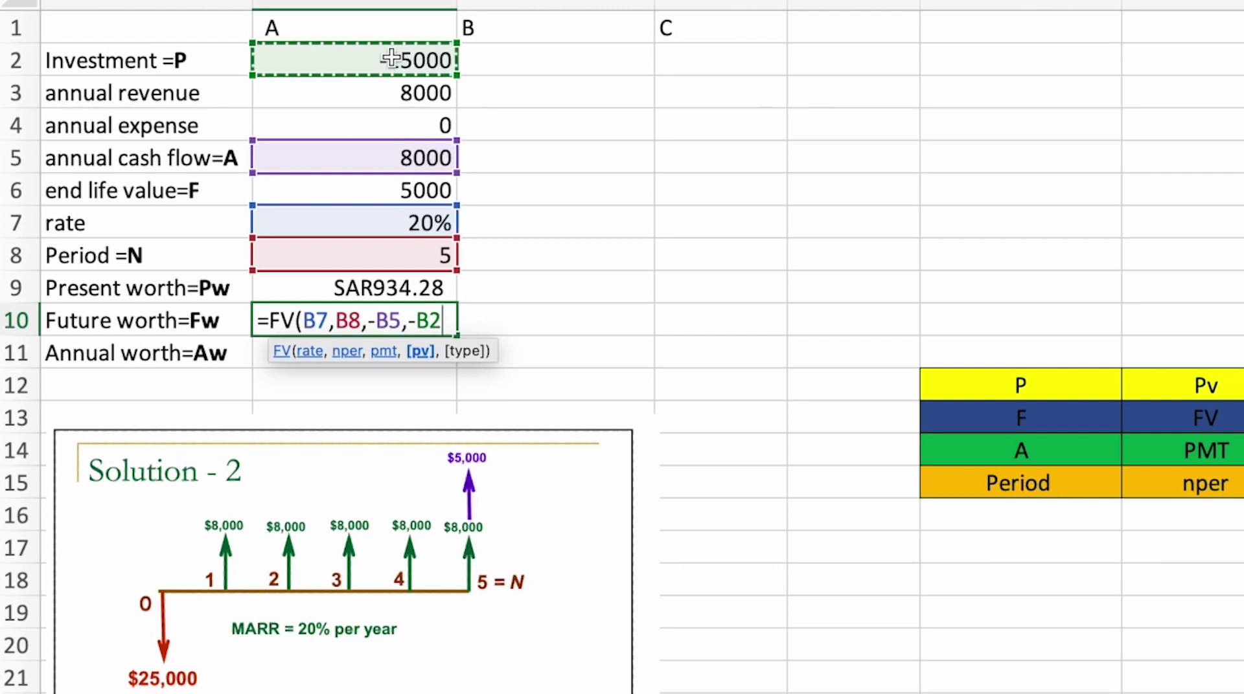
text(,)
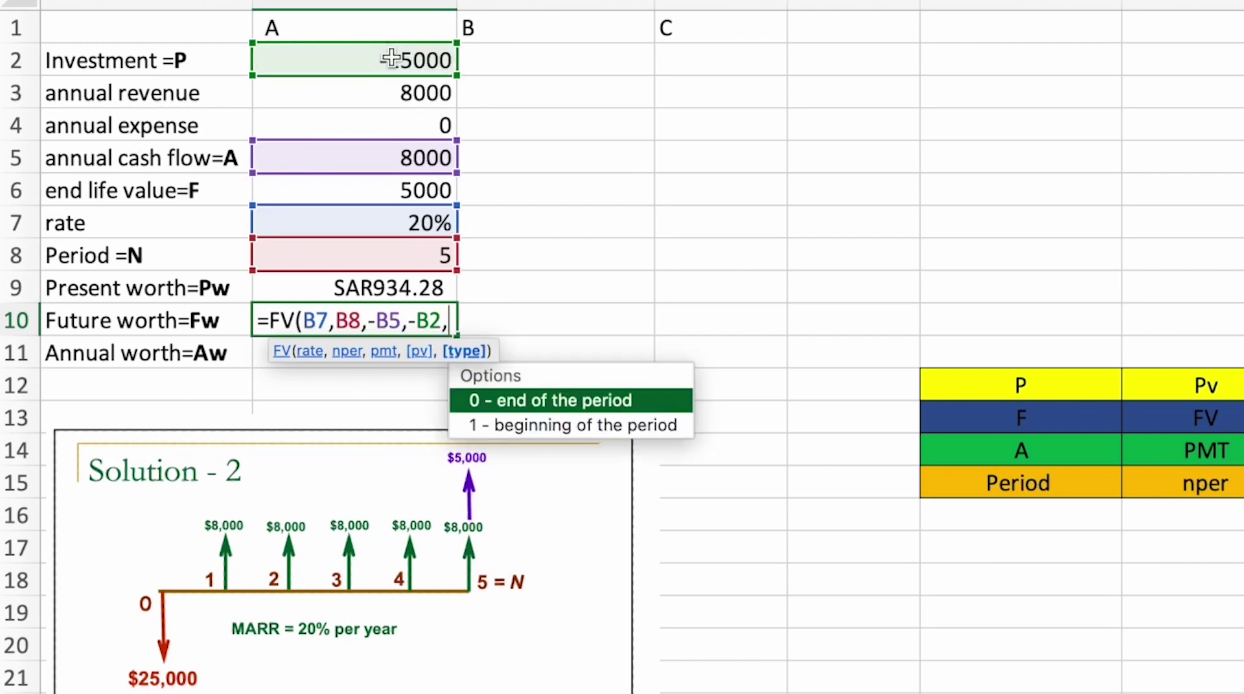
text(0)
text()+)
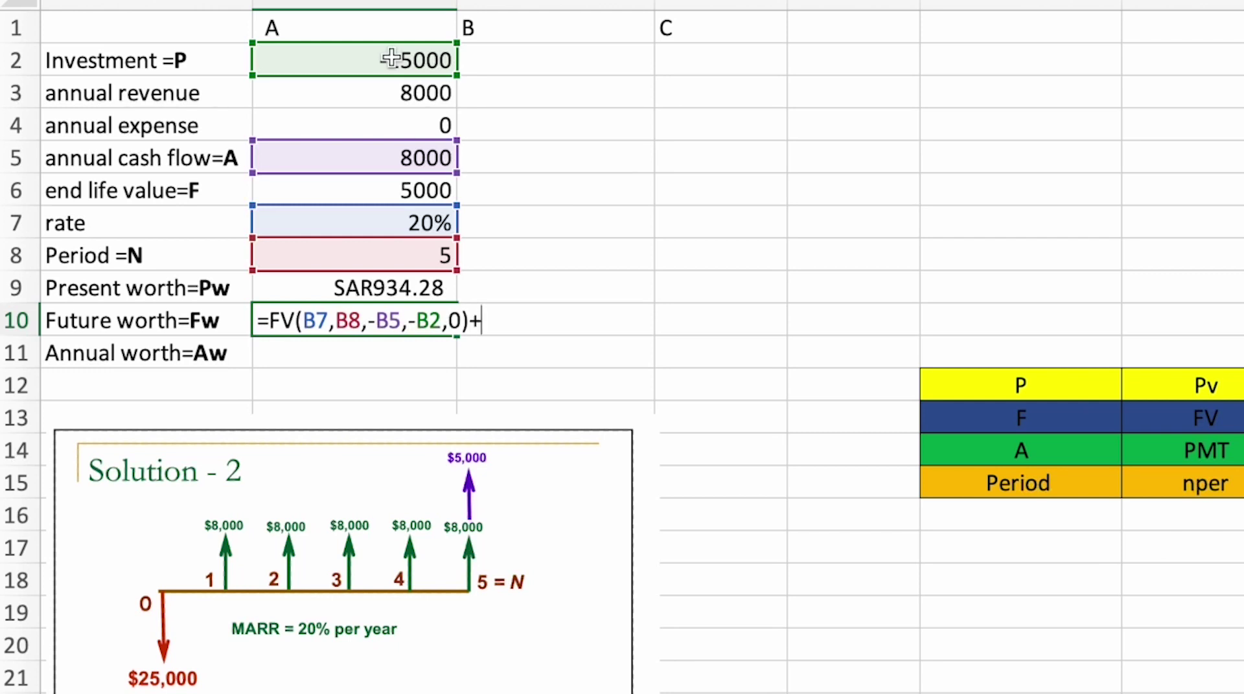
click(373, 184)
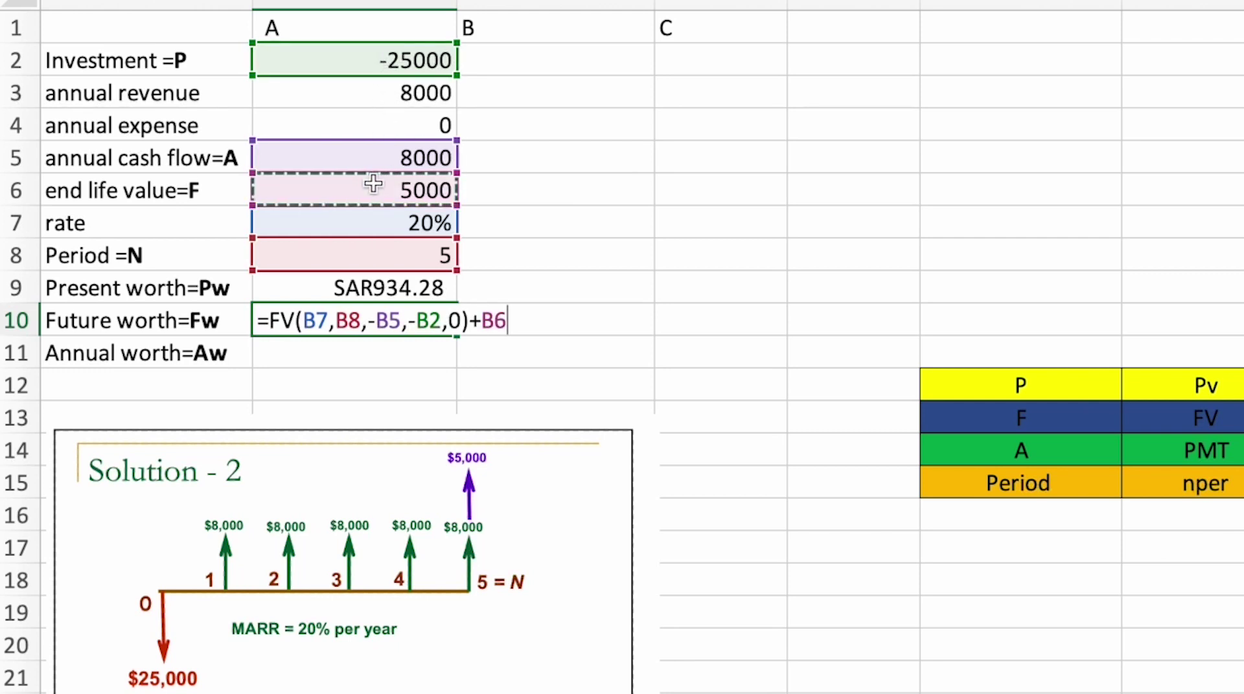
key(Return)
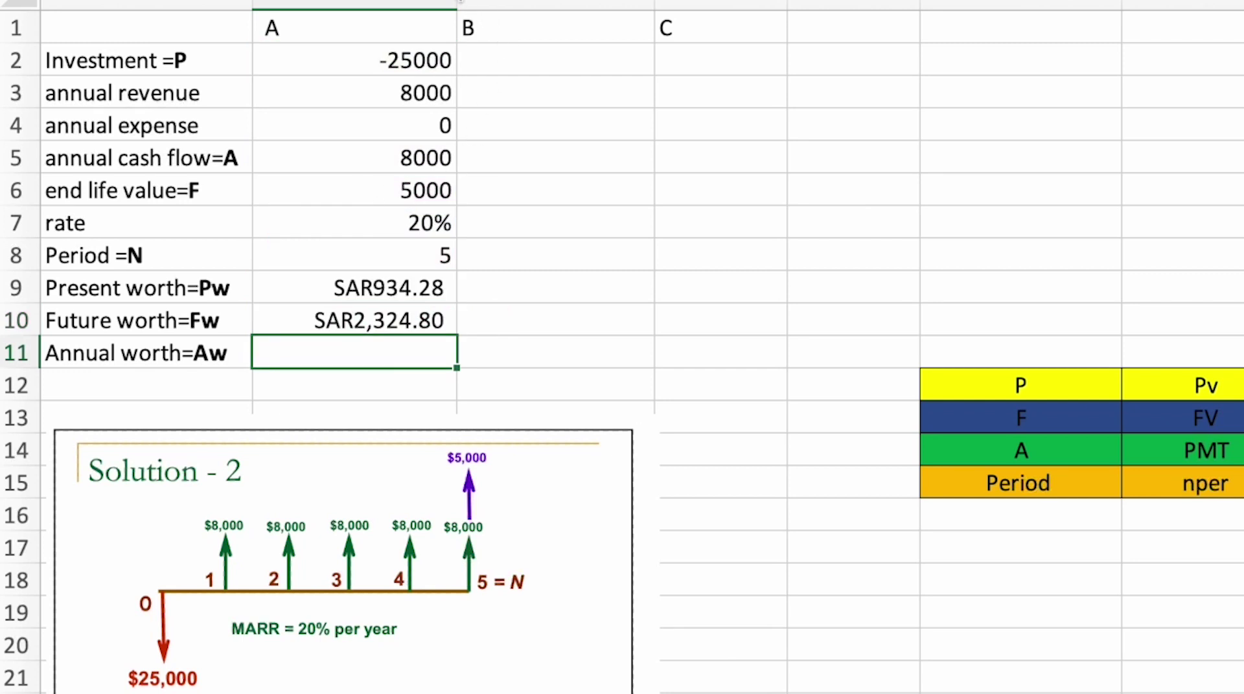
Widen the values column and start B11's PMT formula with rate B7 and period B8
drag(457, 5, 536, 5)
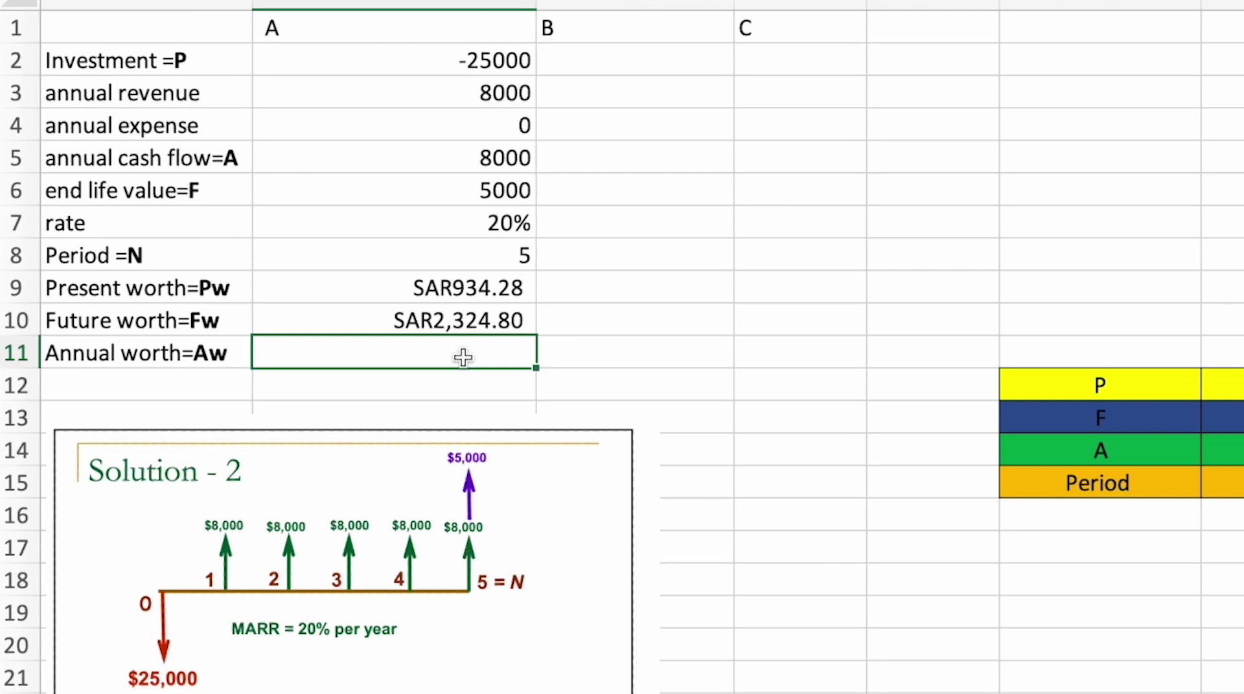
text(PM)
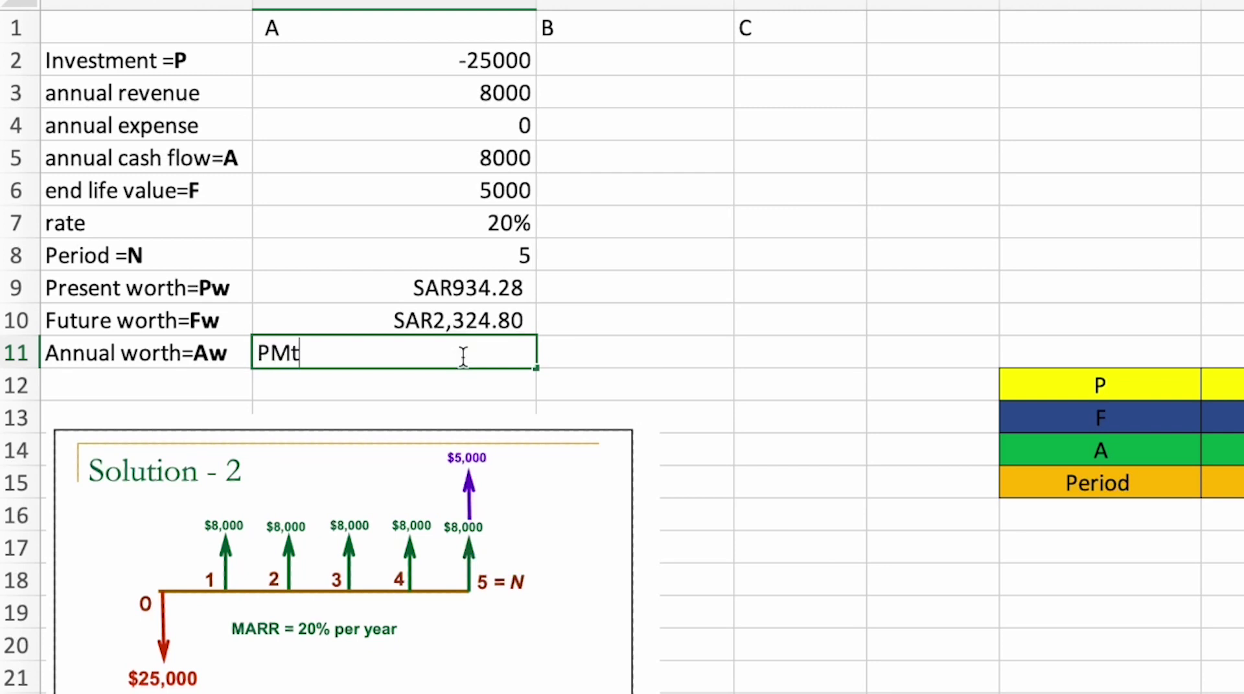
key(BackSpace)
text(pmt)
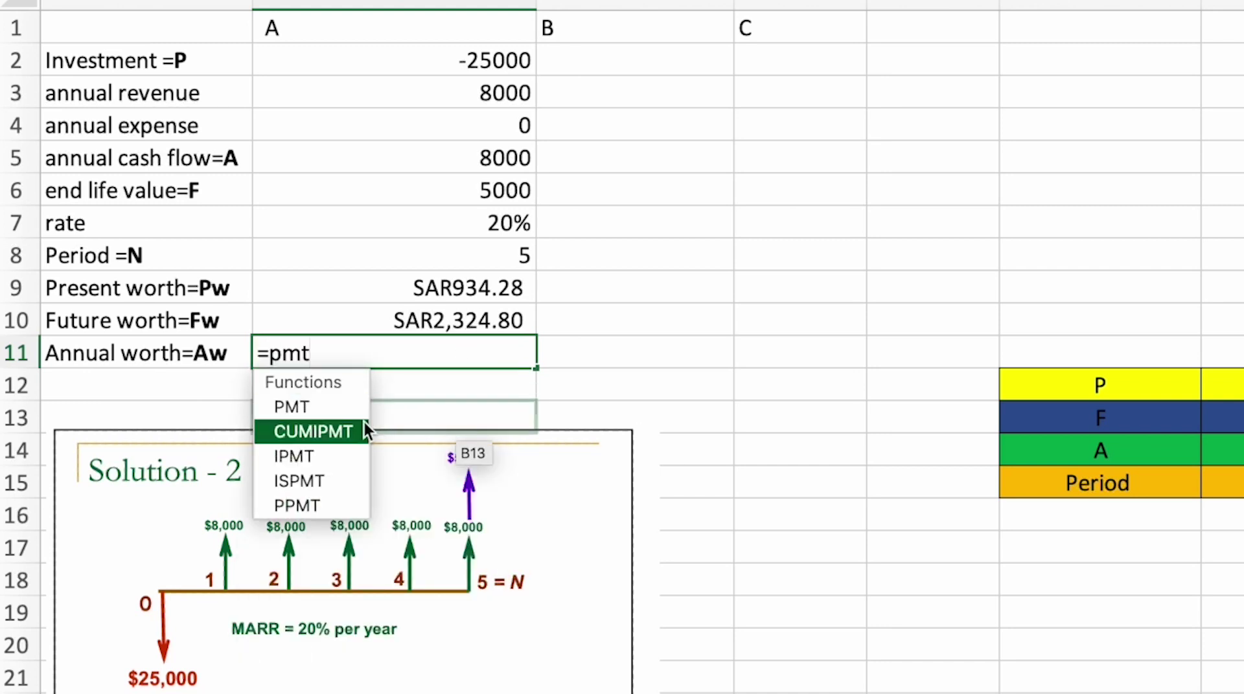
click(341, 412)
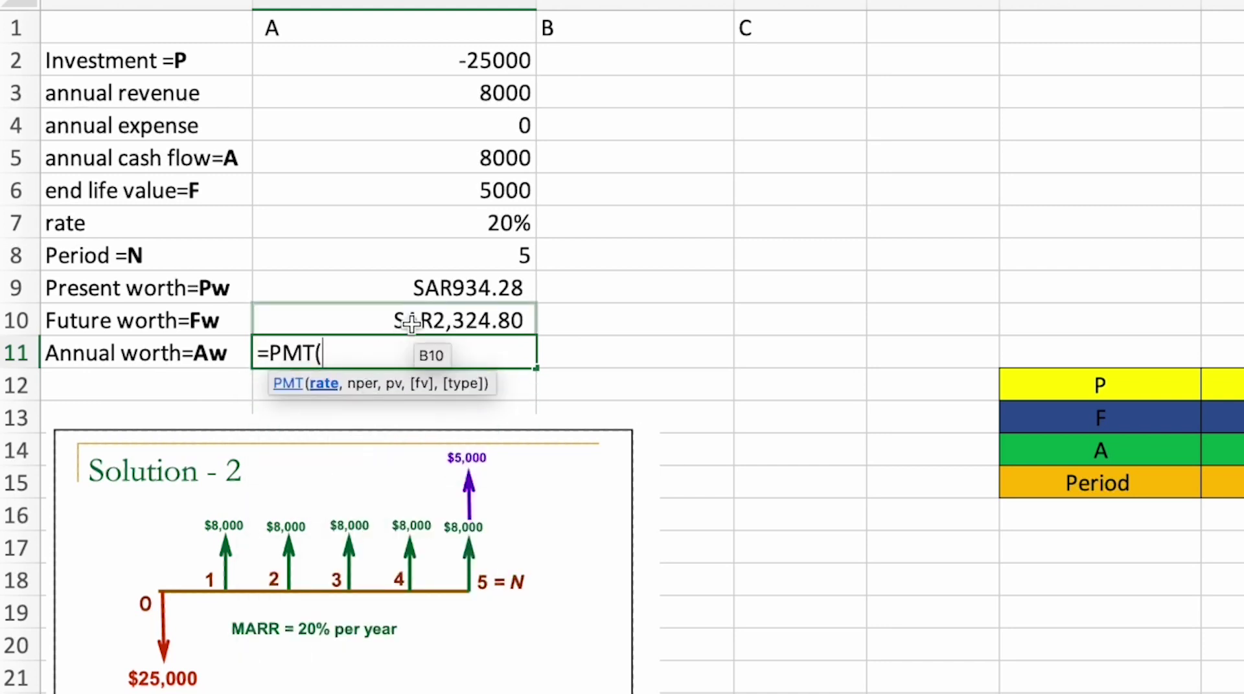
click(490, 232)
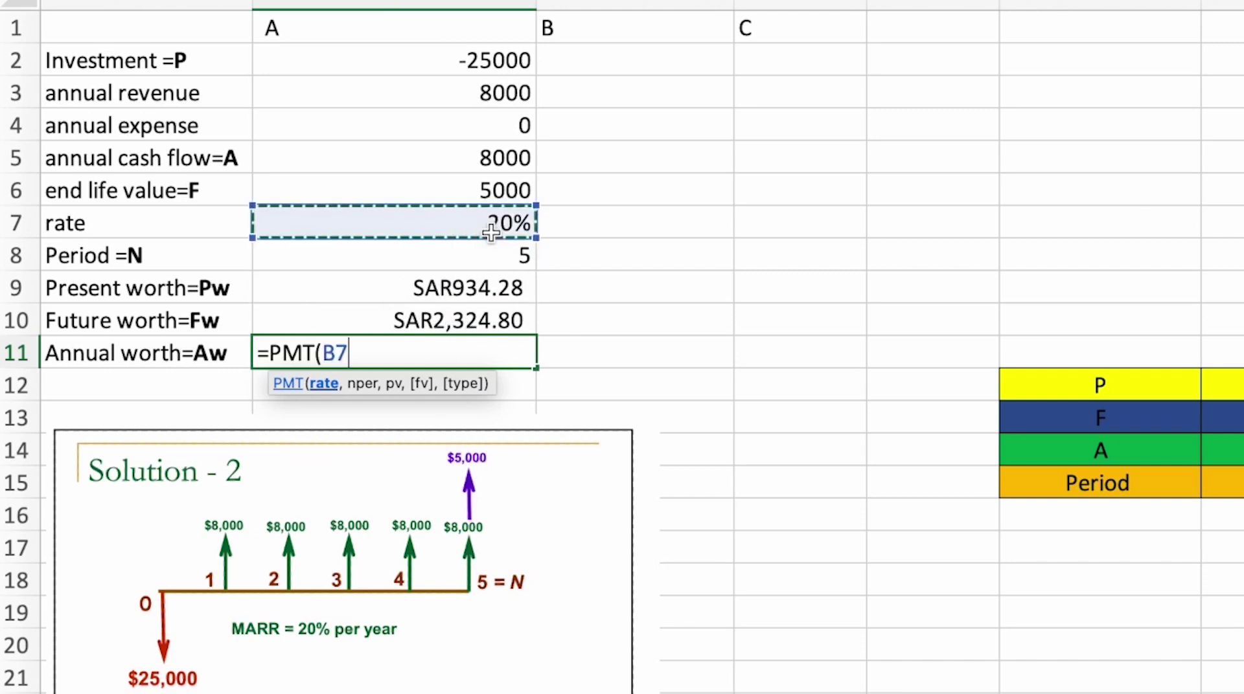
text(,)
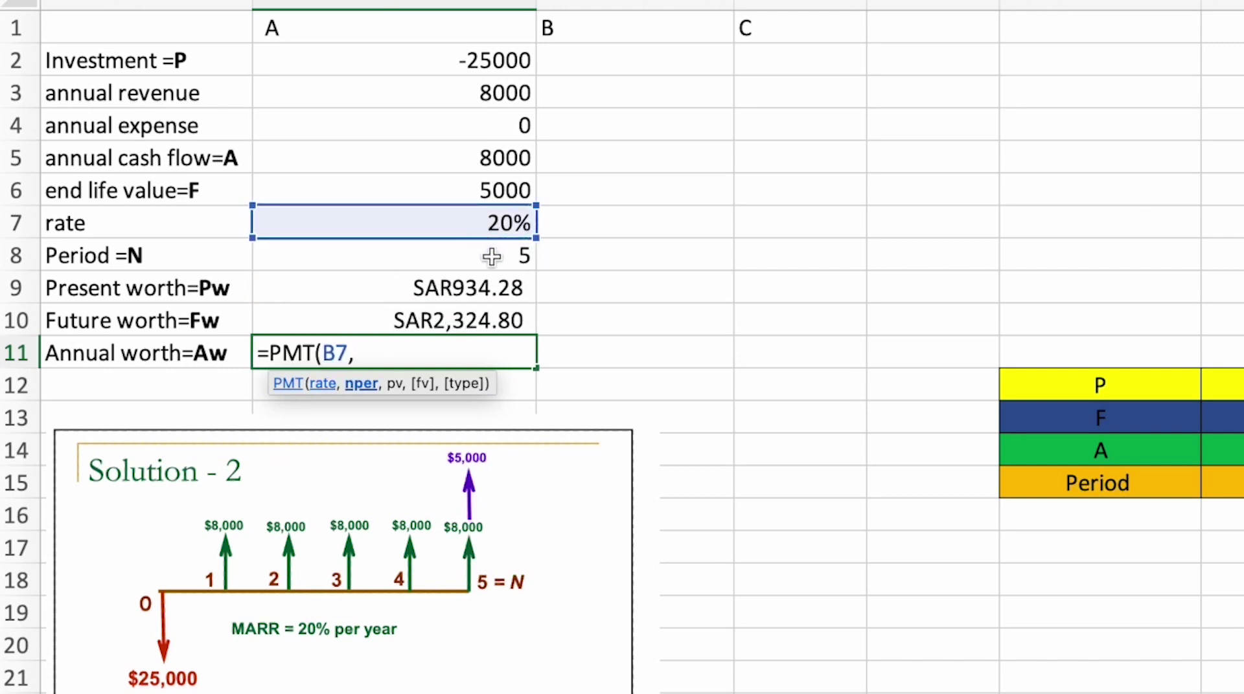
click(493, 260)
text(,-)
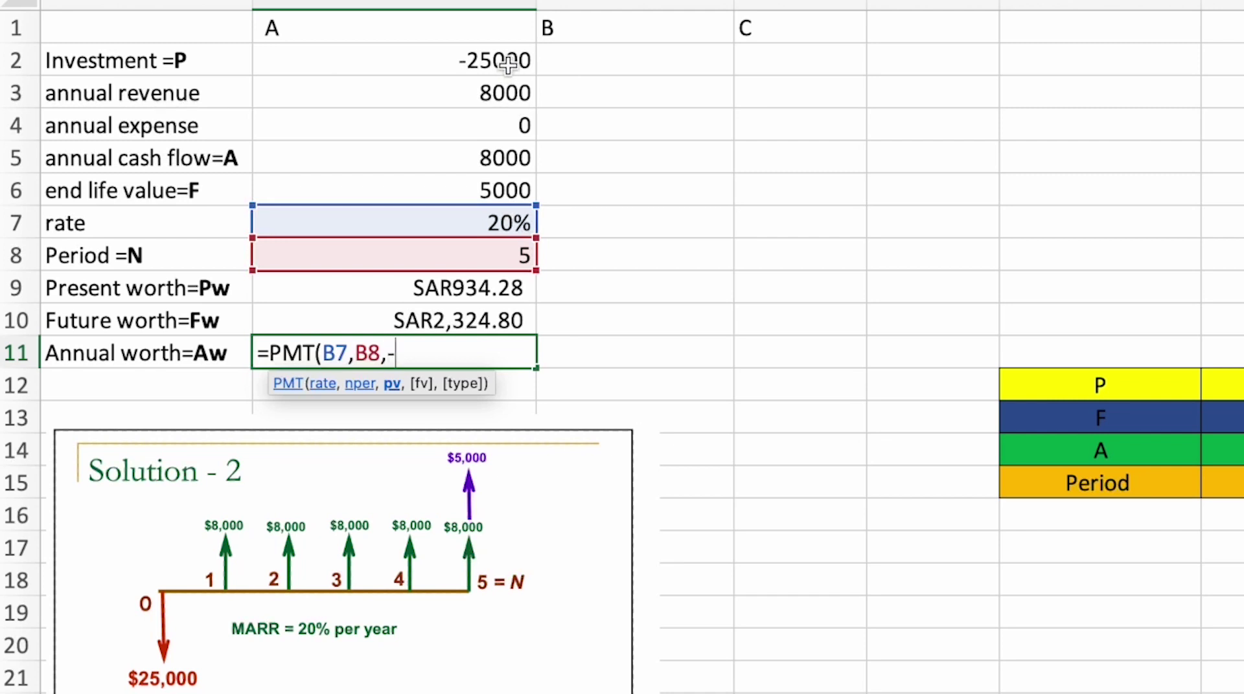
Finish the annual worth formula as =PMT(B7,B8,-B2,-B6,0)+B5
click(507, 63)
text(,)
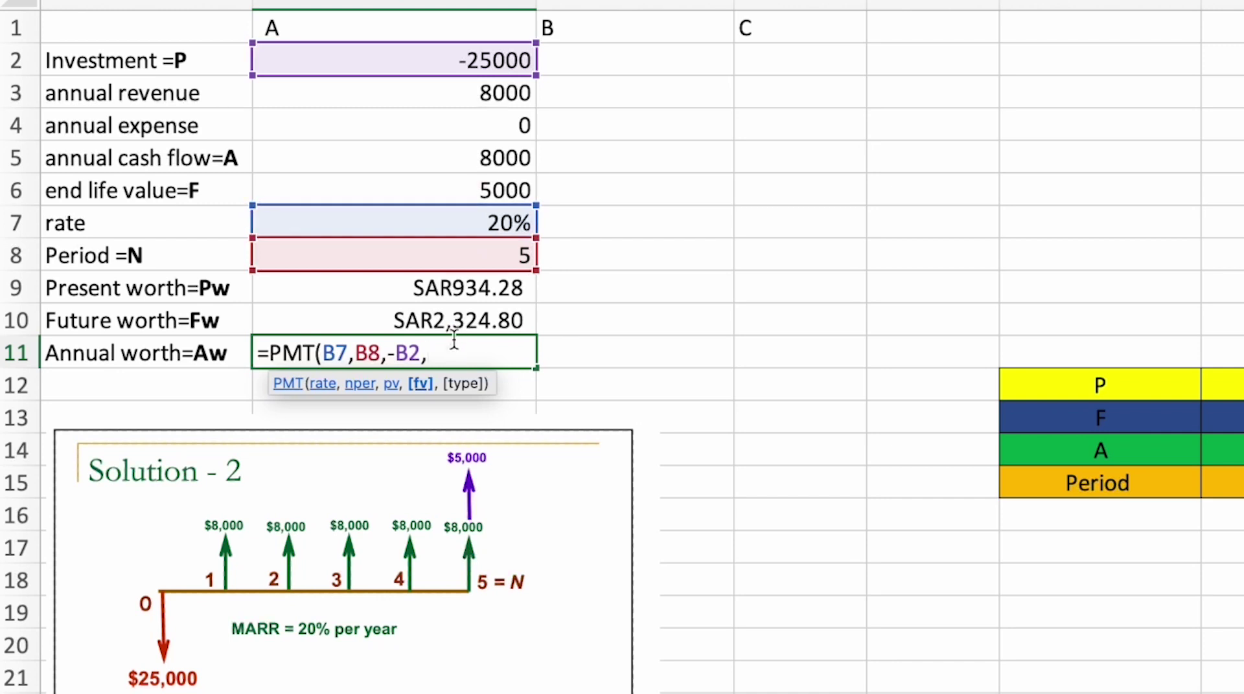
click(493, 189)
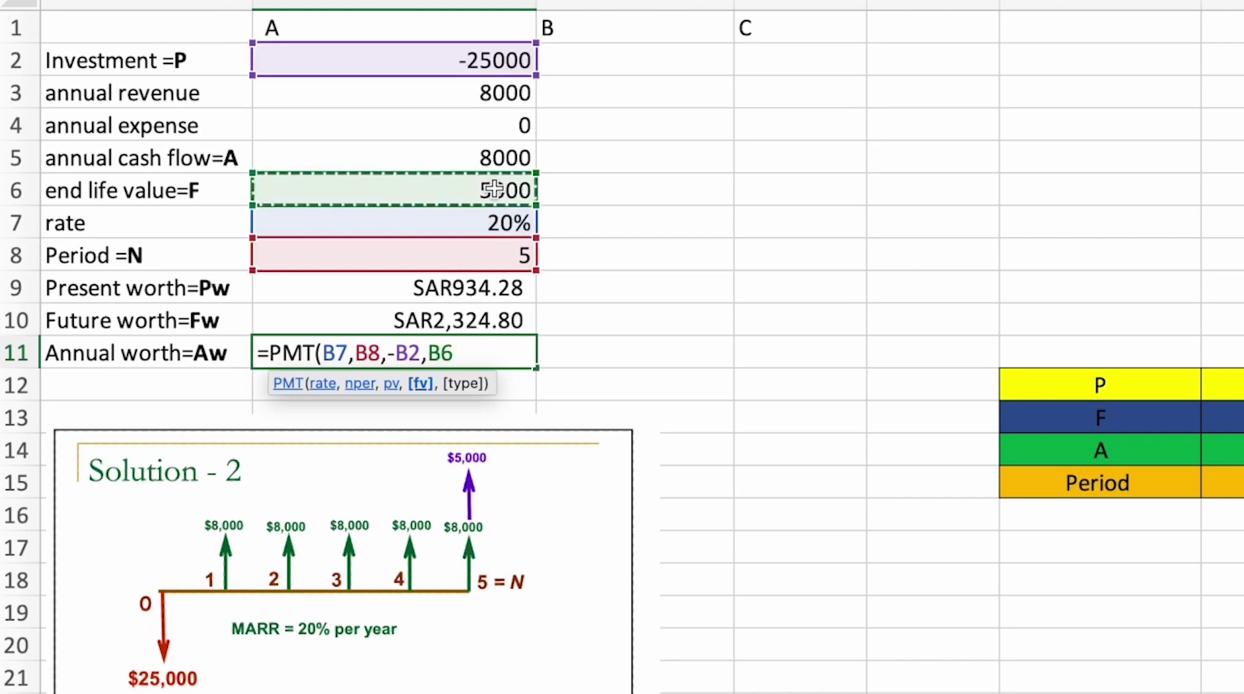
text(,)
key(BackSpace)
key(BackSpace)
key(BackSpace)
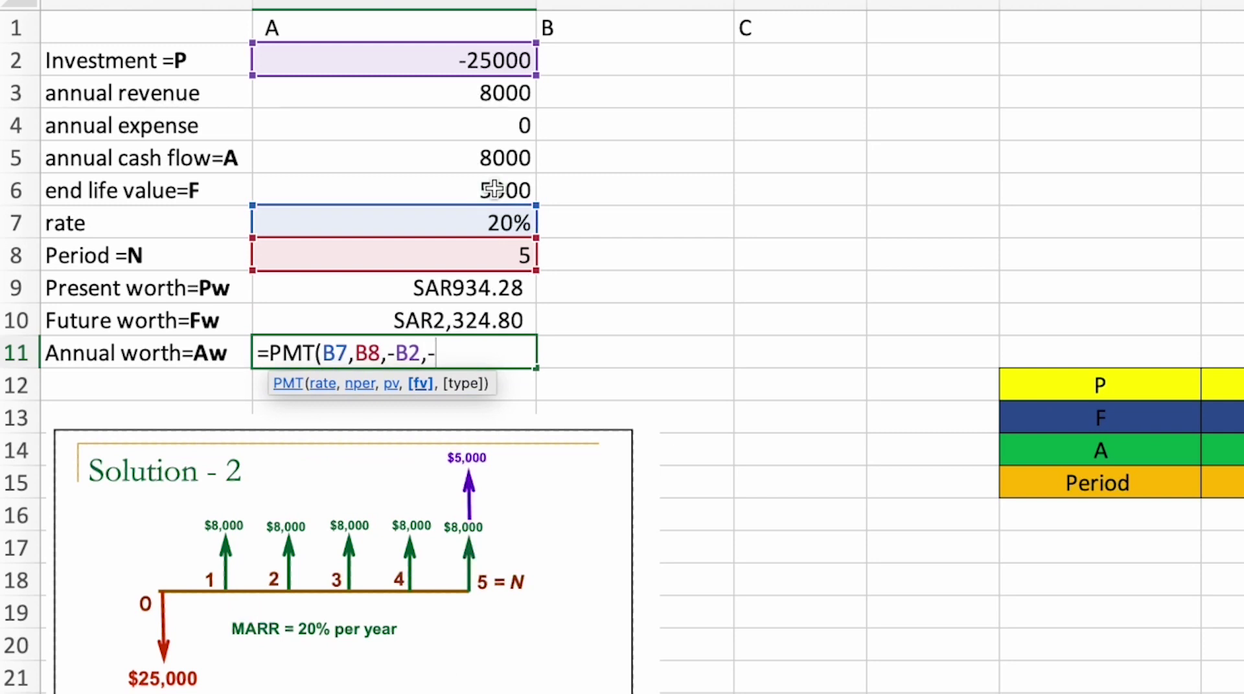
click(494, 190)
text(,0)
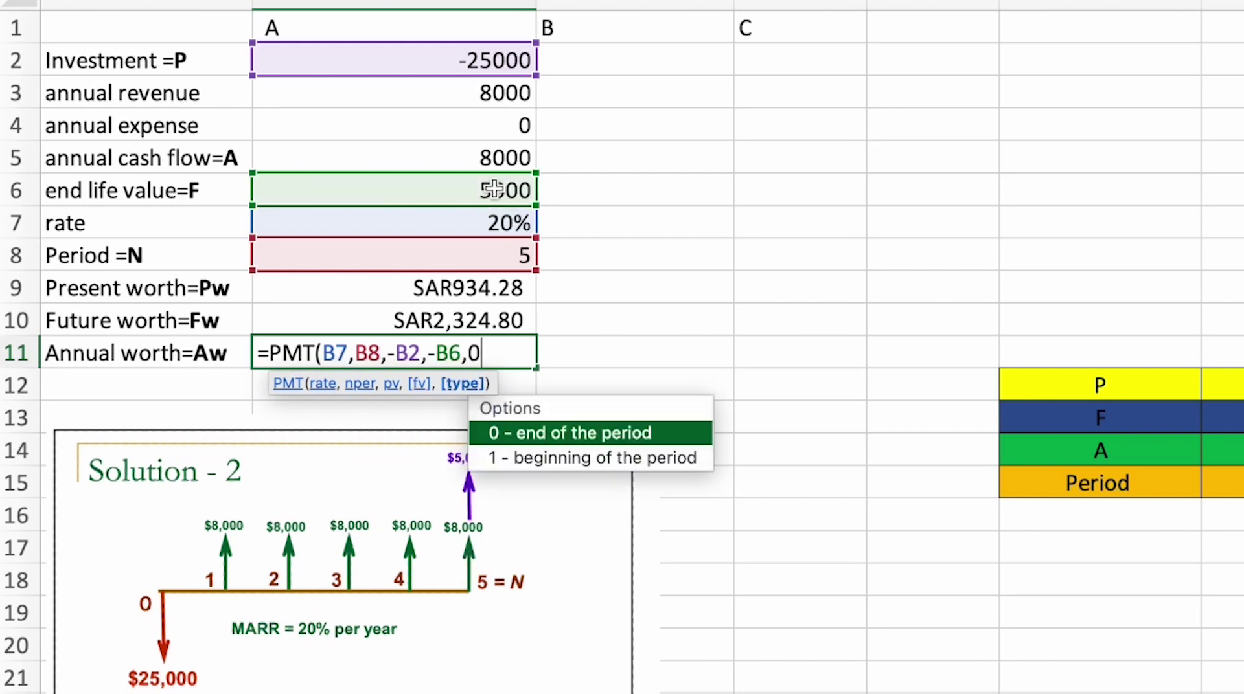
text()+)
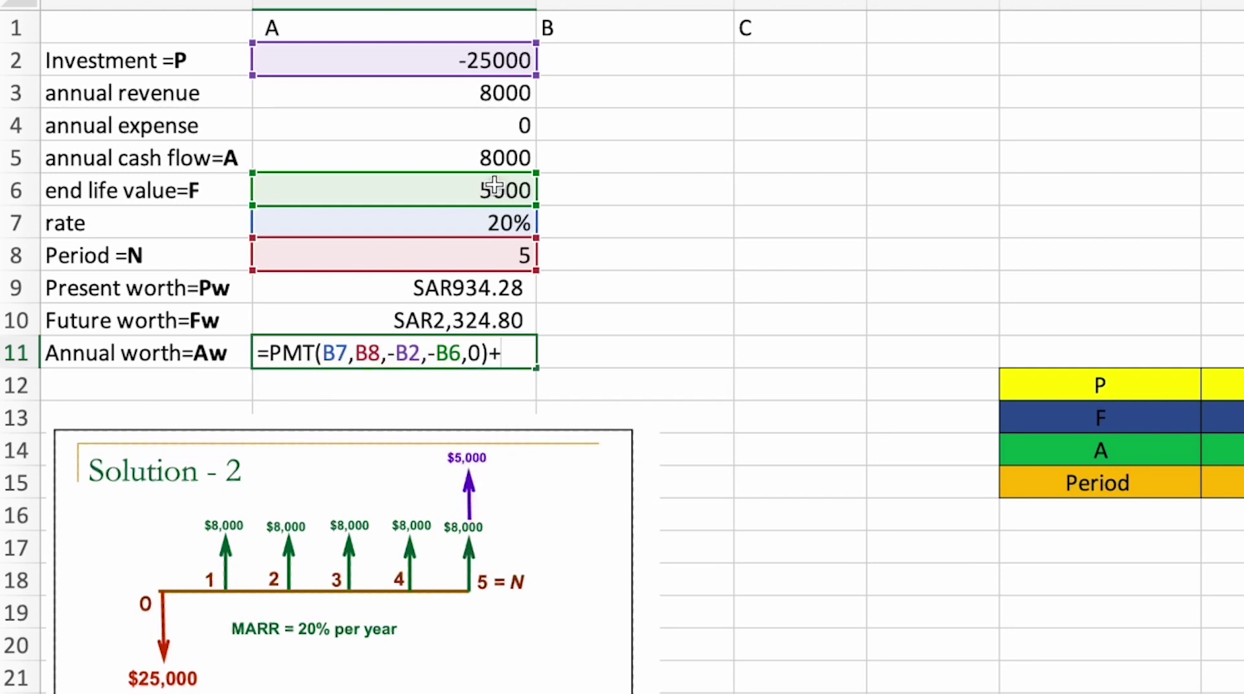
click(472, 159)
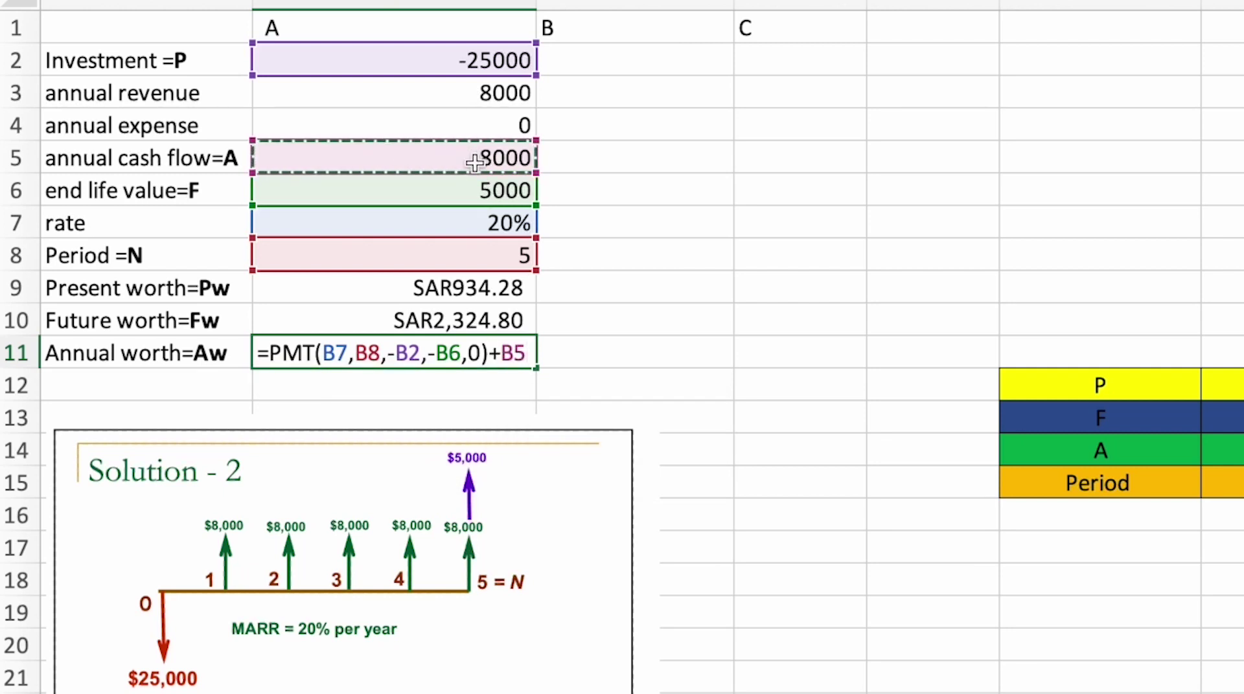
key(Return)
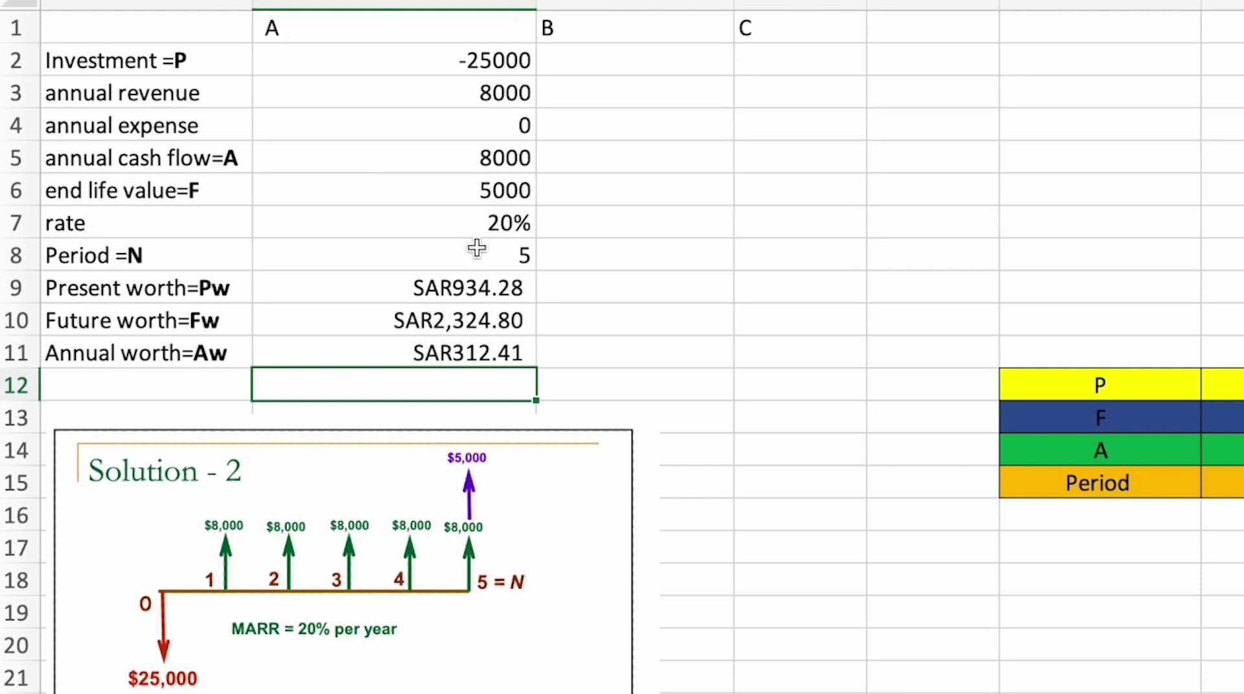
scroll(544, 369, down, 4)
Compare the Solution 2 picture's PW of $934.3 with the sheet's SAR934.28
scroll(375, 537, down, 2)
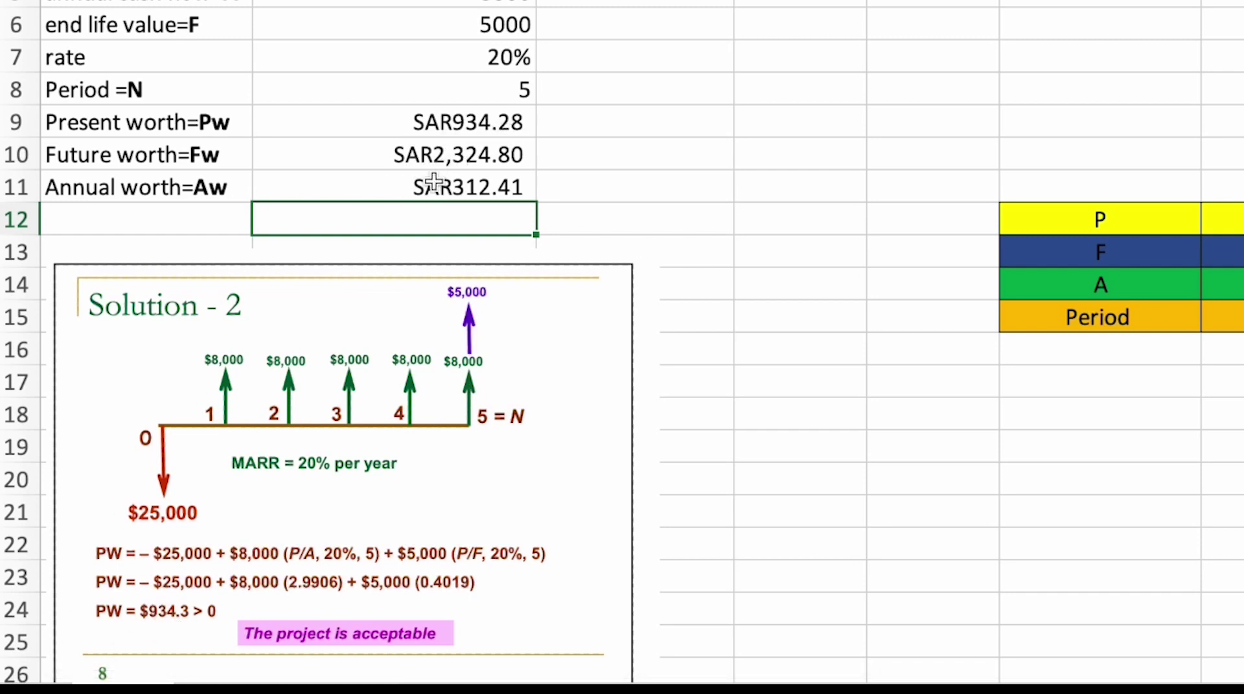
click(211, 525)
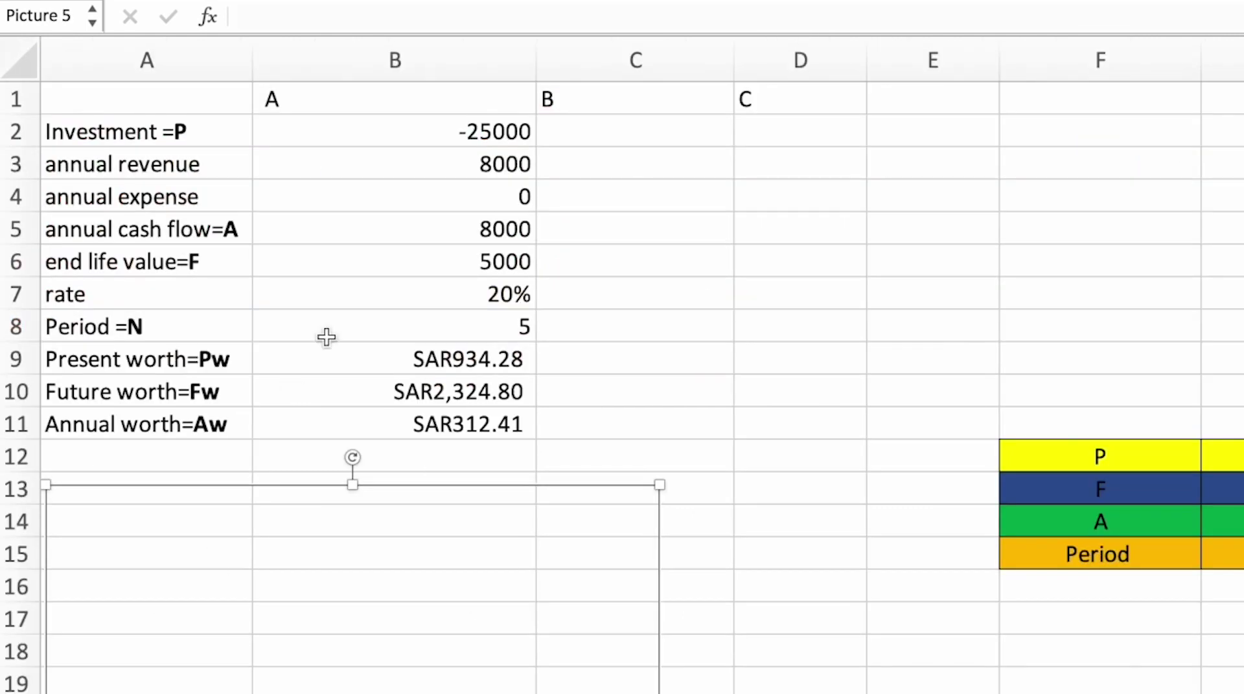
click(457, 418)
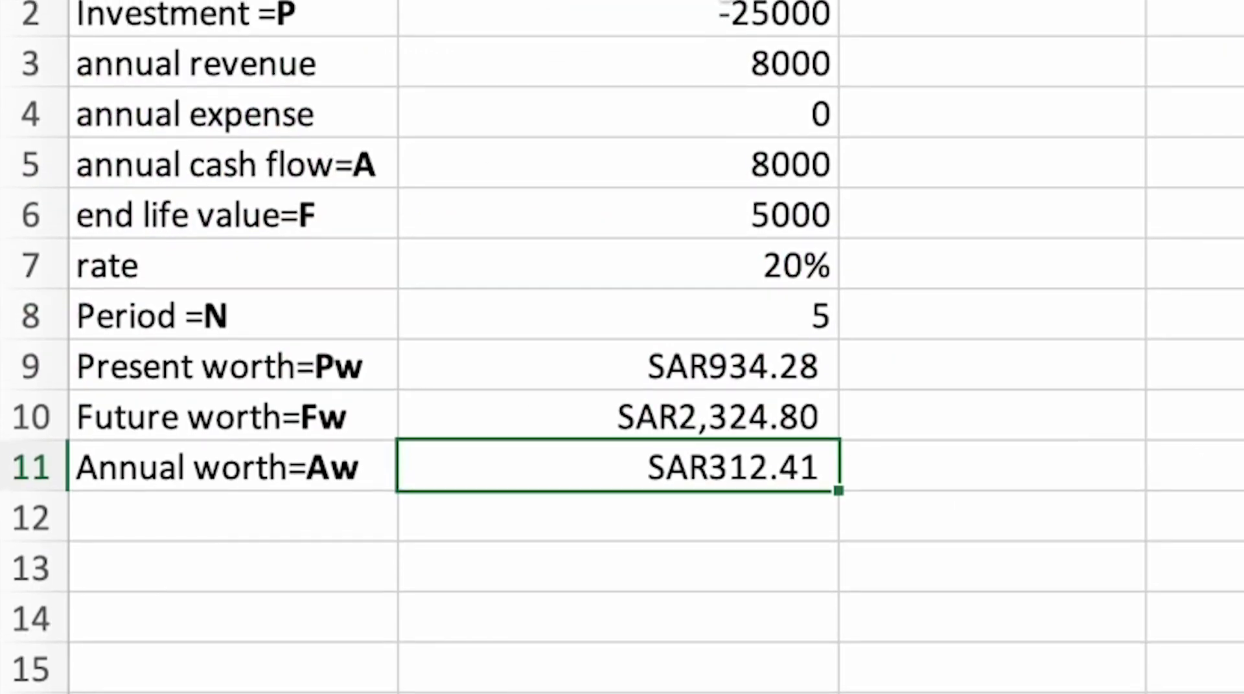
click(725, 85)
double_click(718, 87)
Change alternative A's investment to -390000 and annual revenue to 69000
drag(518, 127, 360, 146)
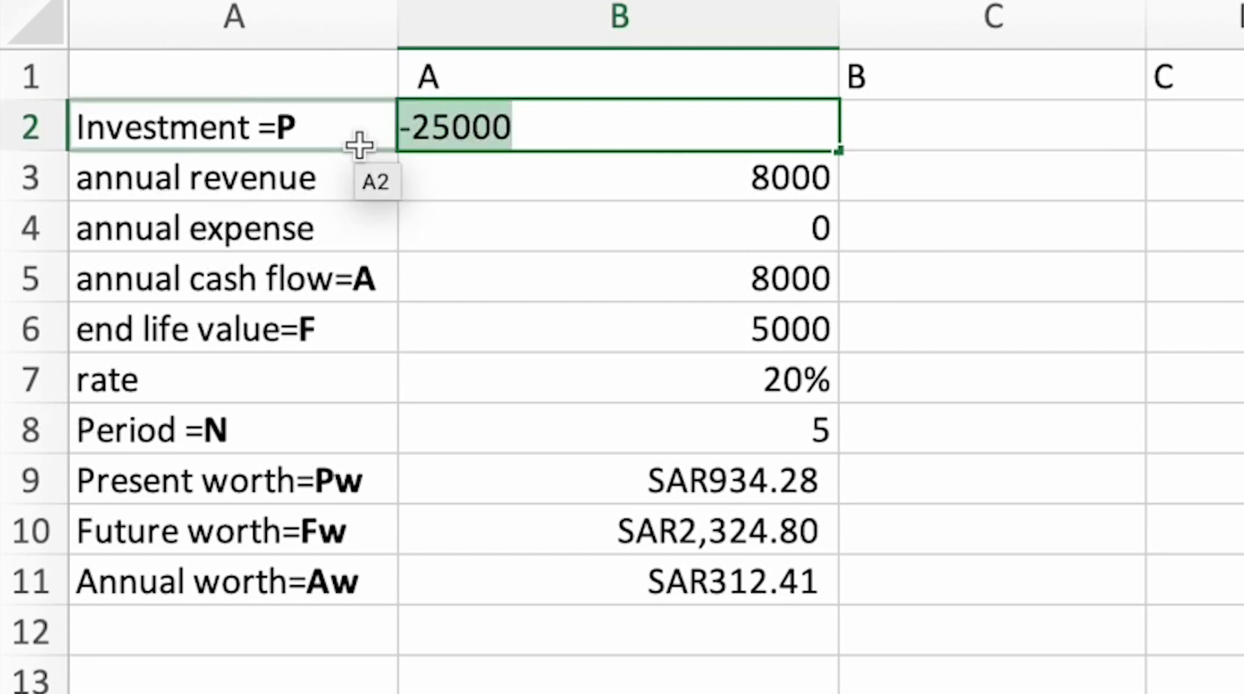
text(-3)
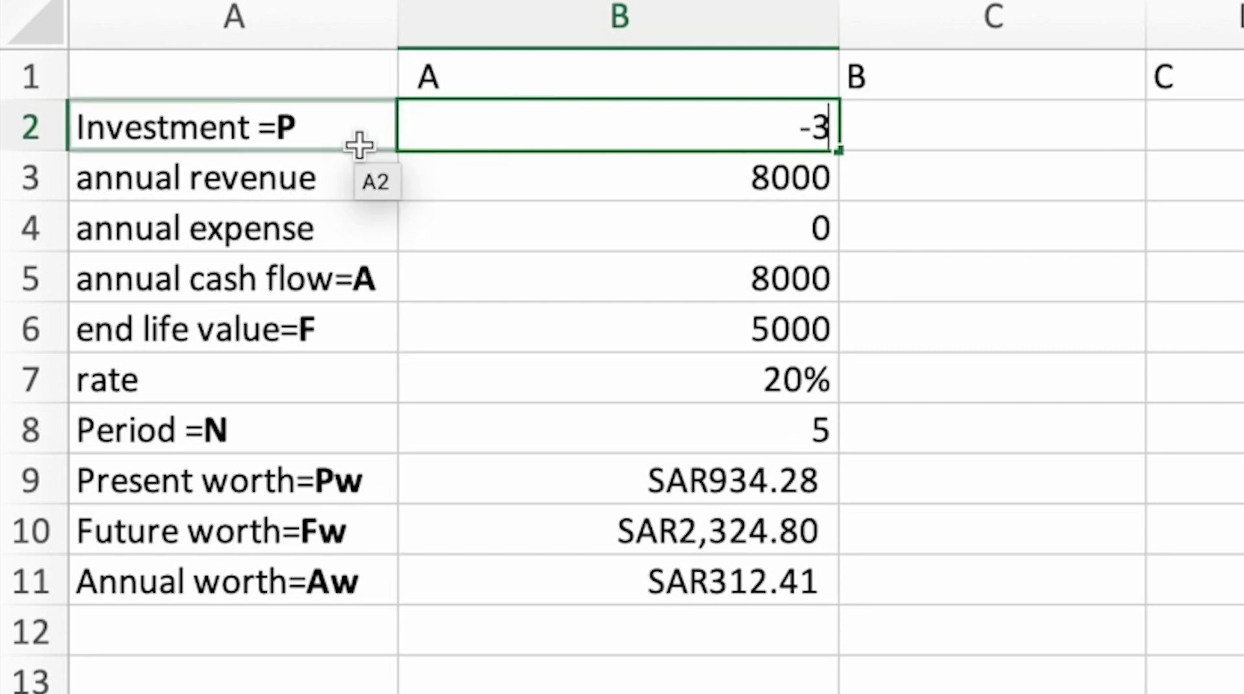
text(90)
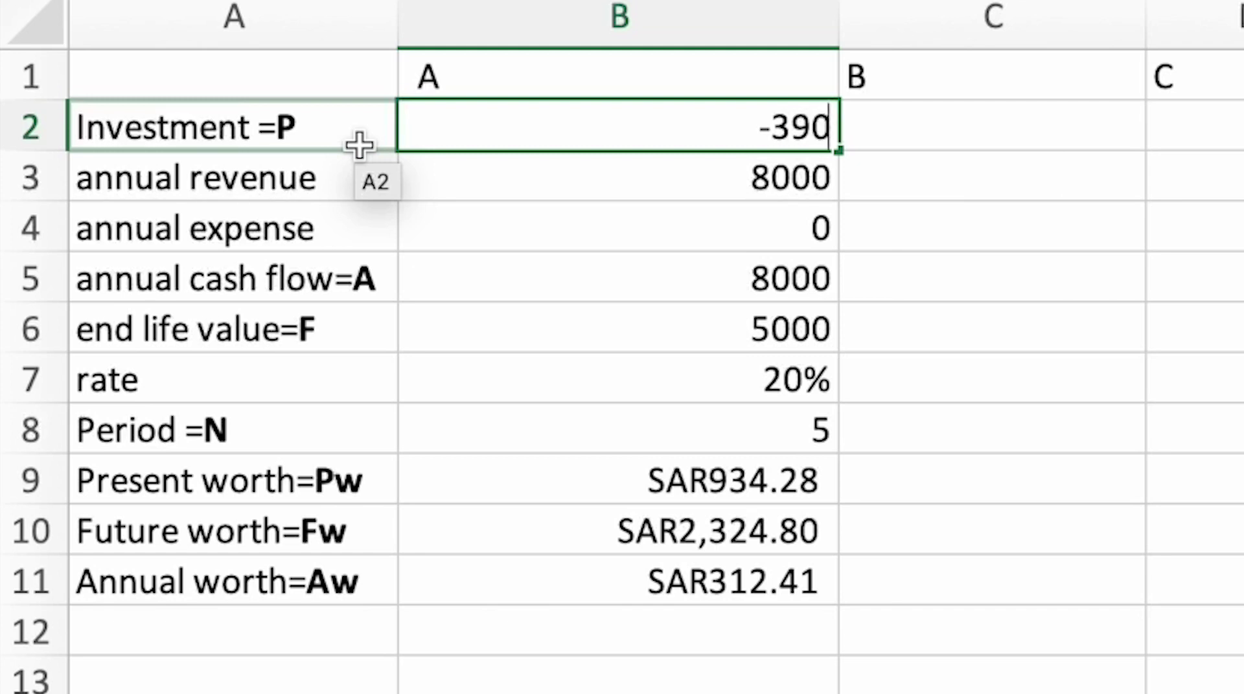
text(000)
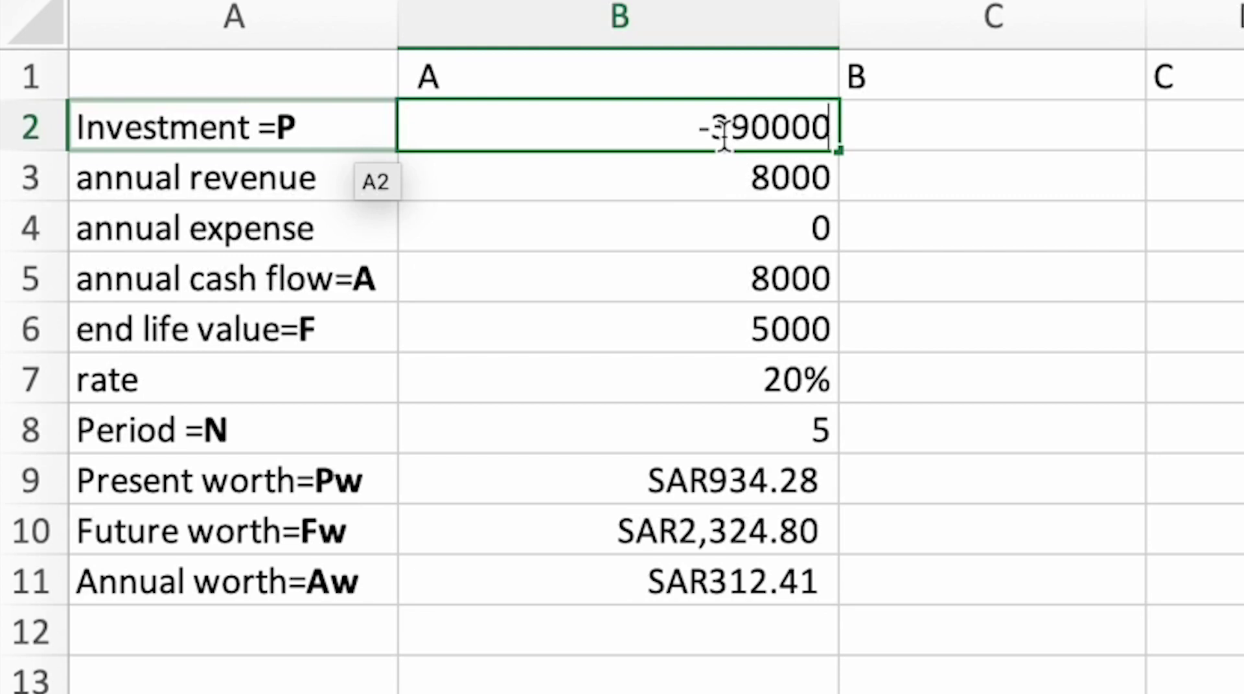
click(786, 170)
double_click(784, 170)
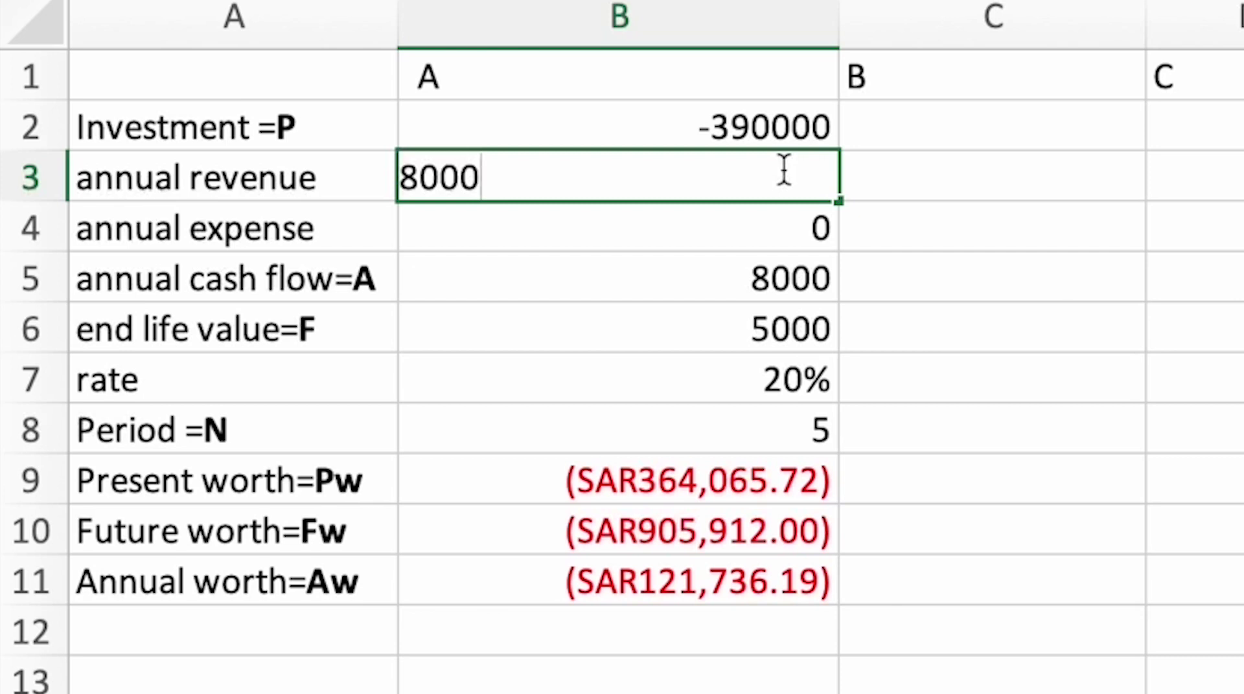
key(BackSpace)
key(BackSpace)
key(BackSpace)
key(BackSpace)
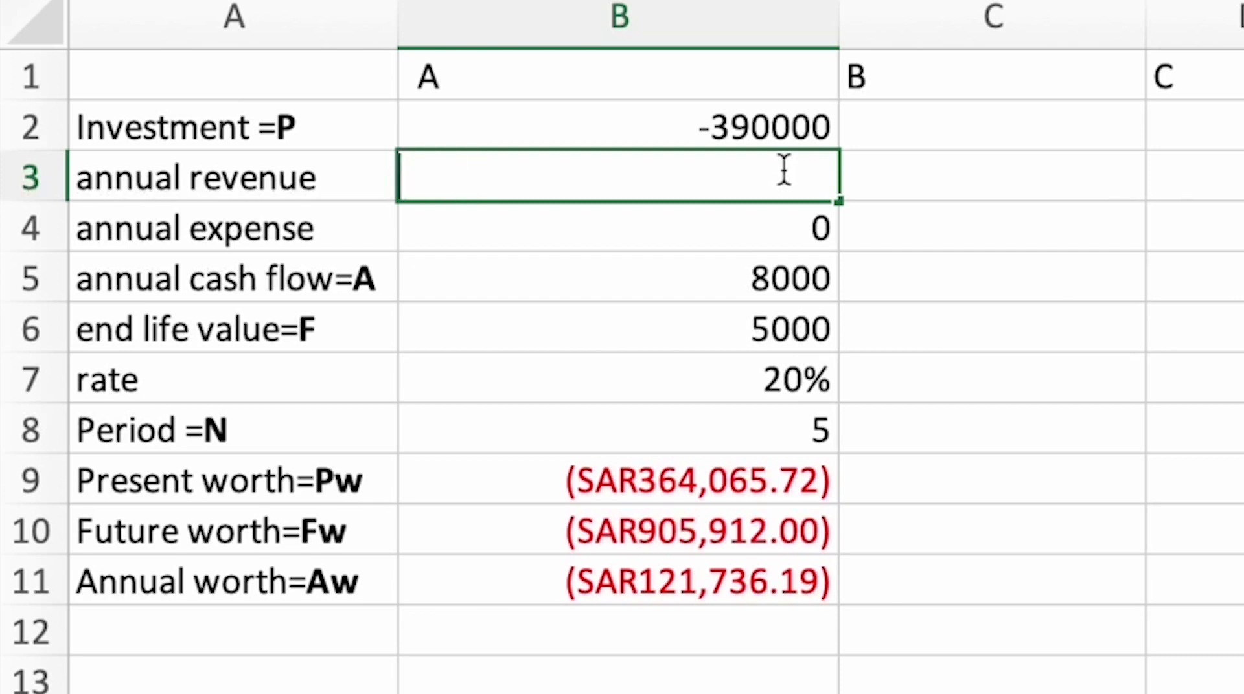
text(69000)
key(Return)
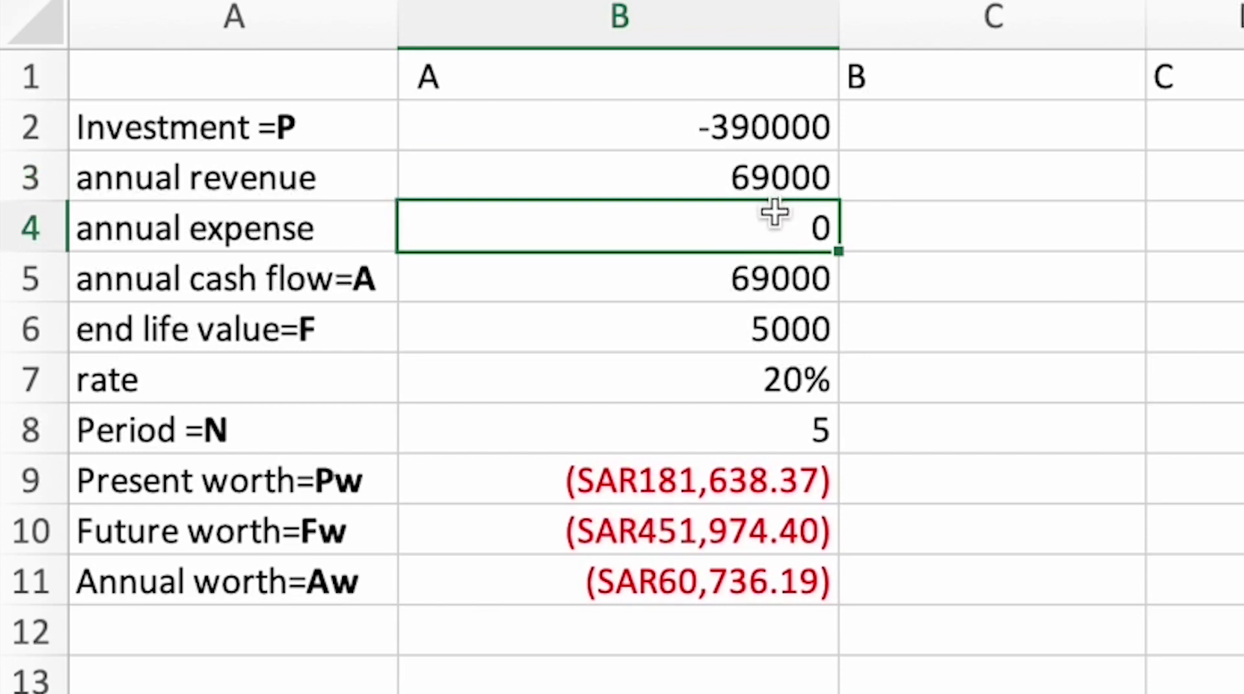
Set the period to 10 and the rate to 10%
click(770, 428)
text(10)
click(770, 383)
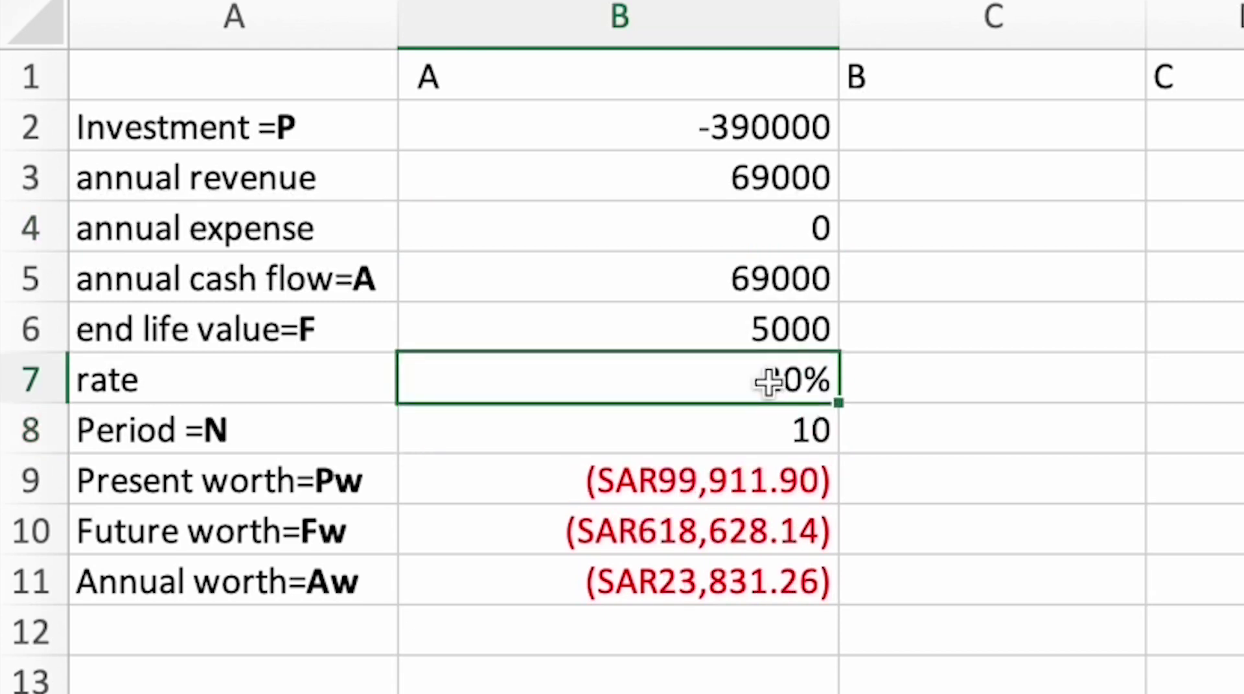
text(1)
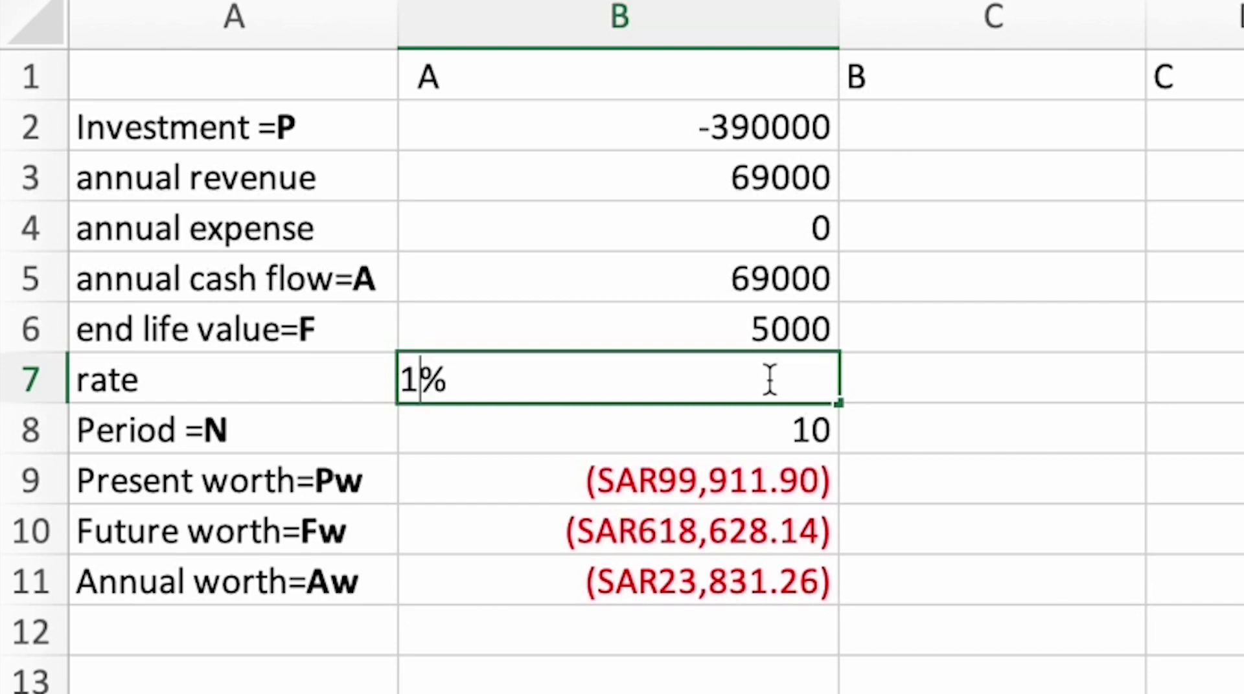
text(0)
key(Return)
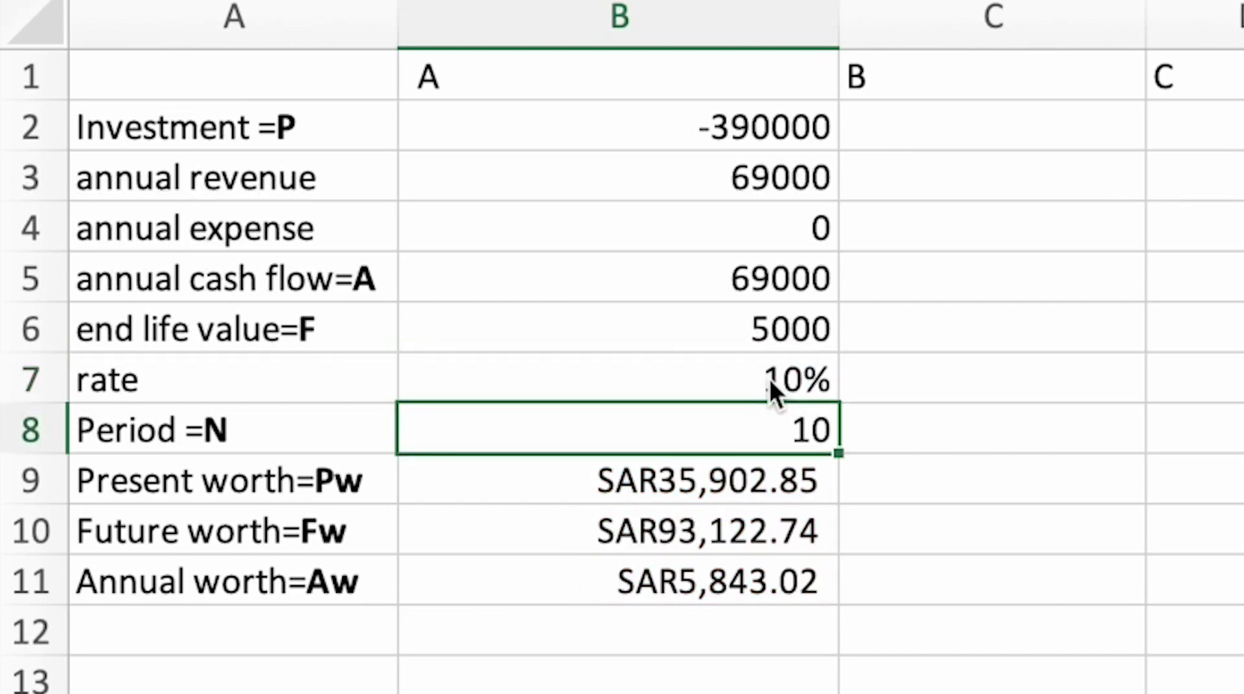
Enter investments -920000 and -660000 and revenues 167000 and 133500 for B and C
click(951, 133)
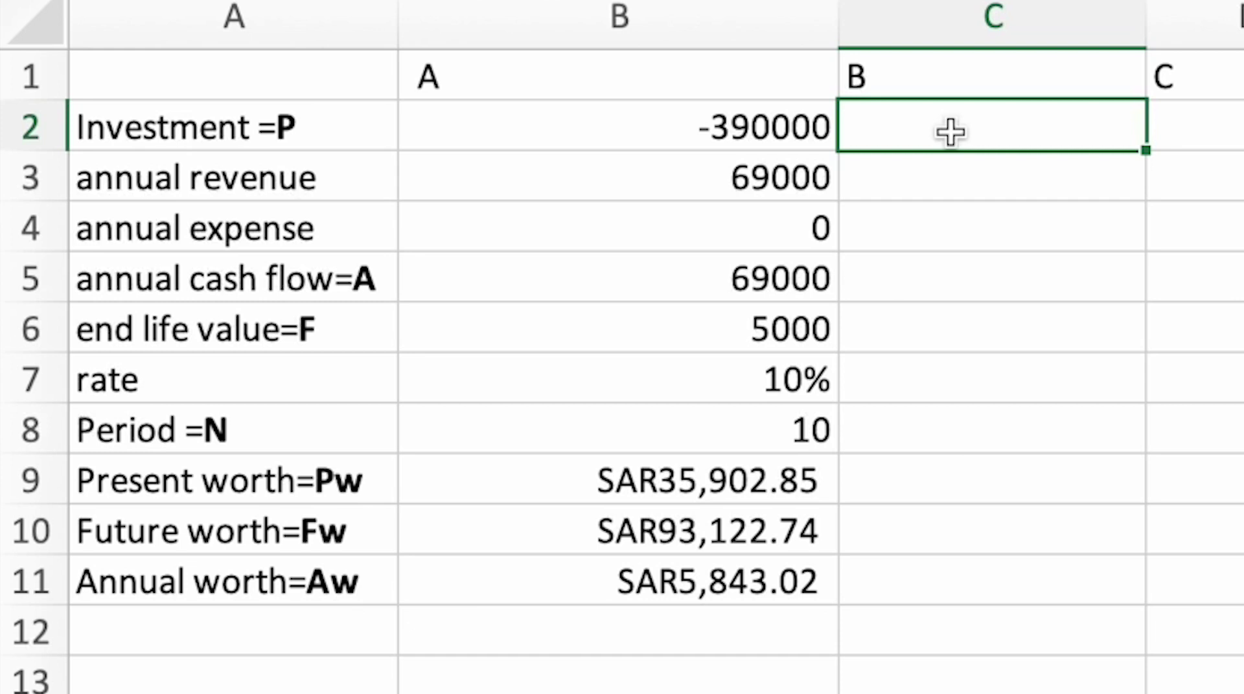
text(-920000)
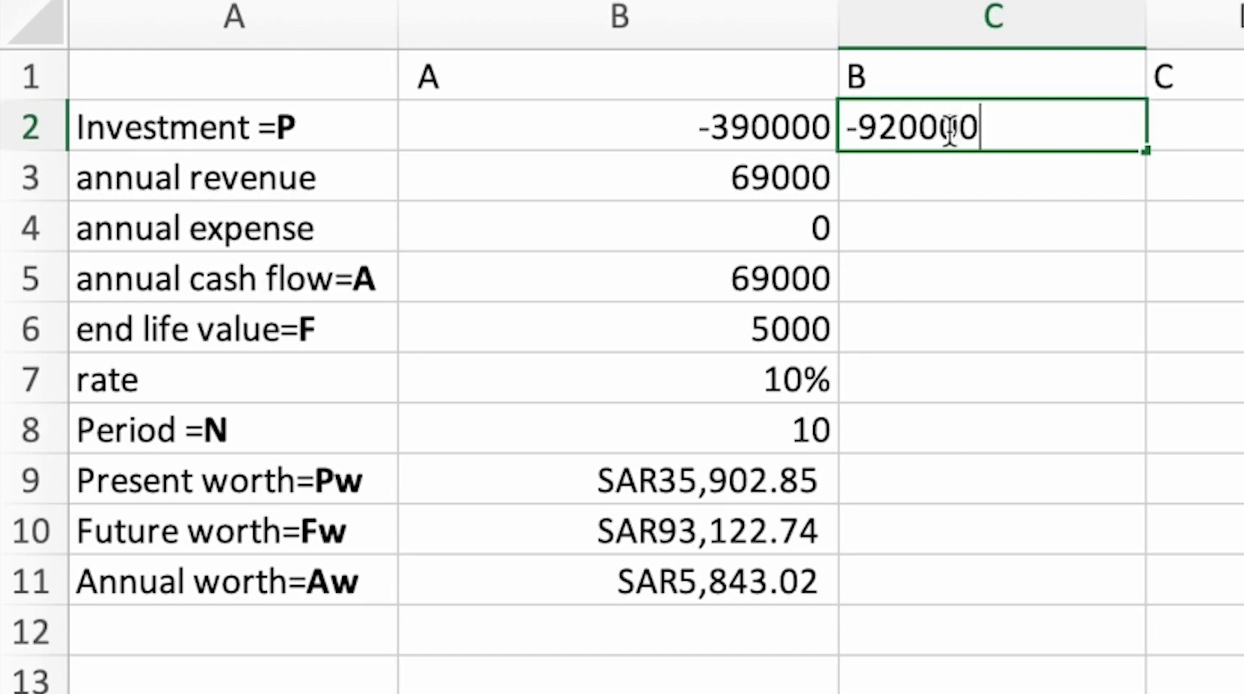
click(1192, 136)
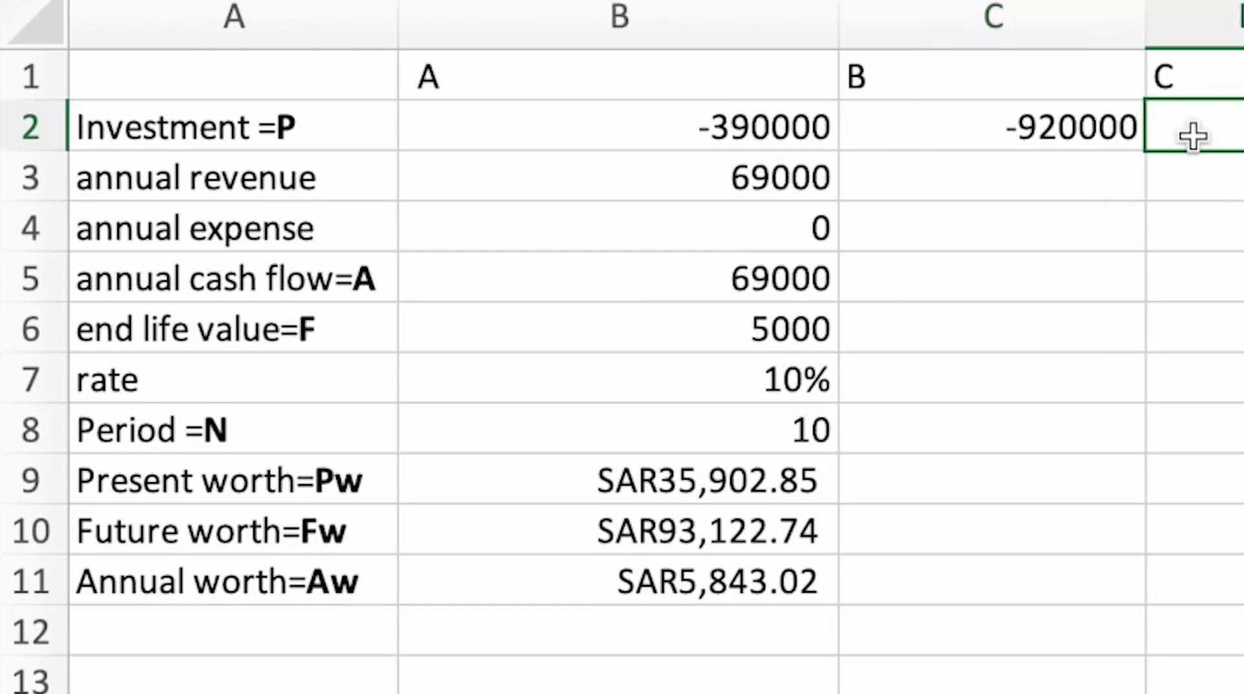
text(-6500)
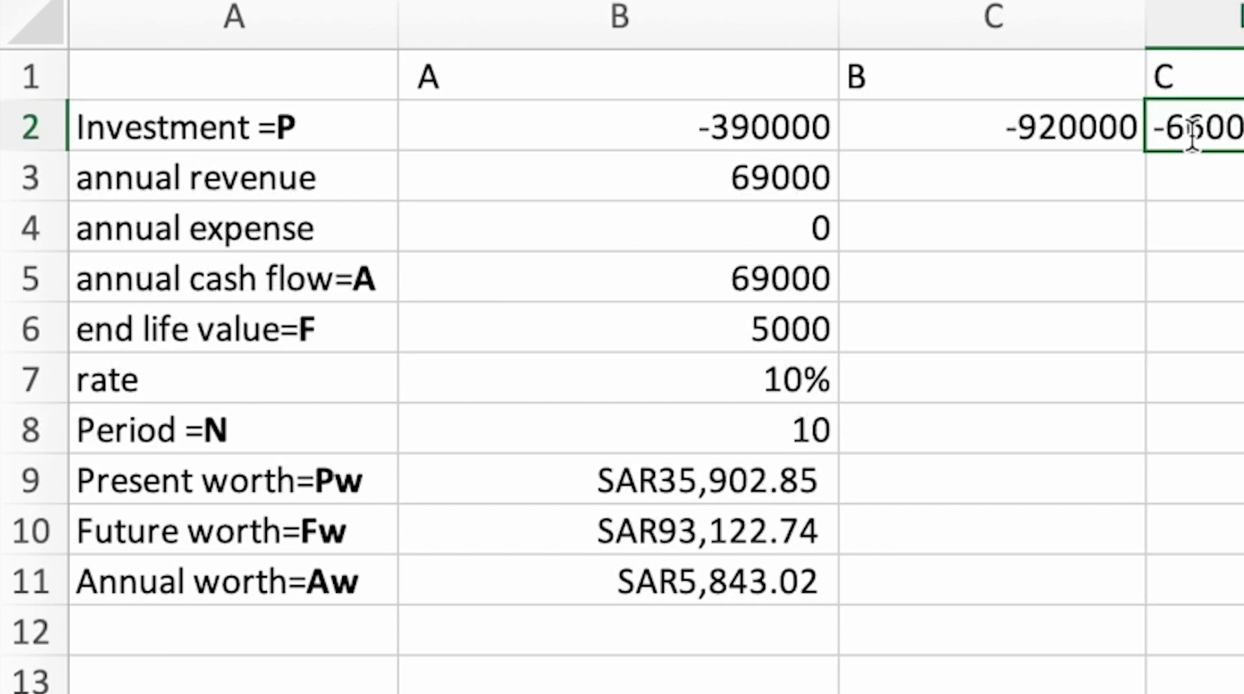
click(1193, 187)
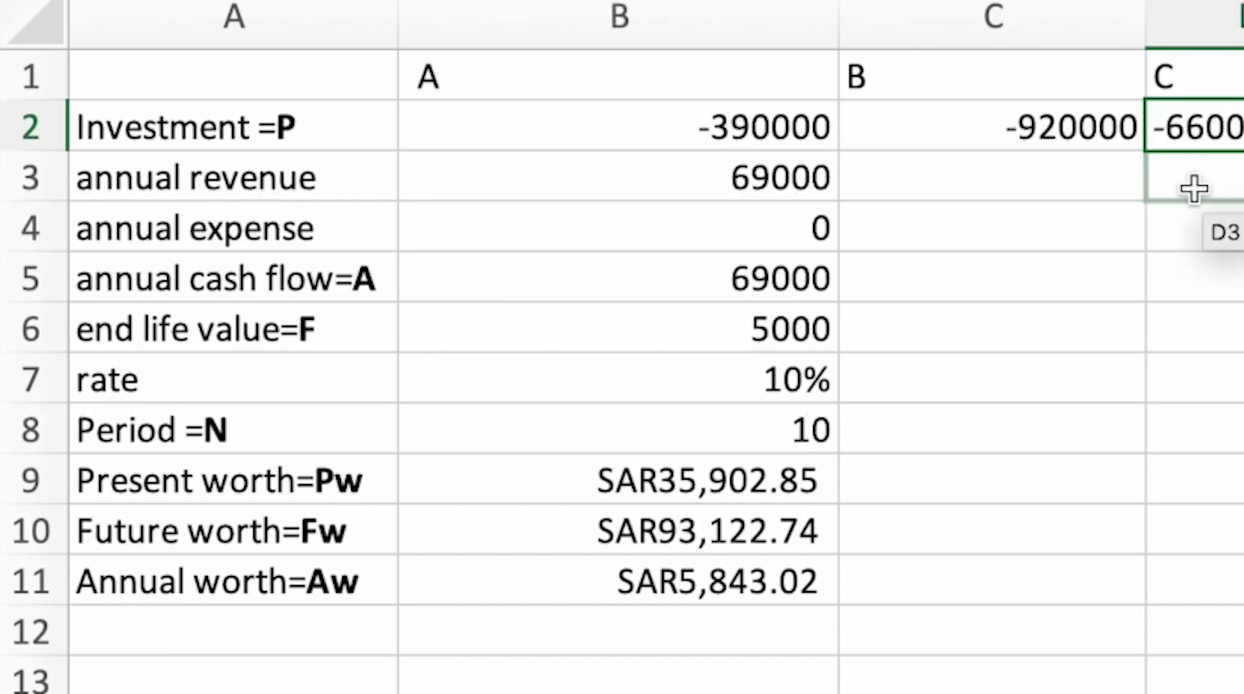
click(978, 184)
text(167000)
click(1103, 202)
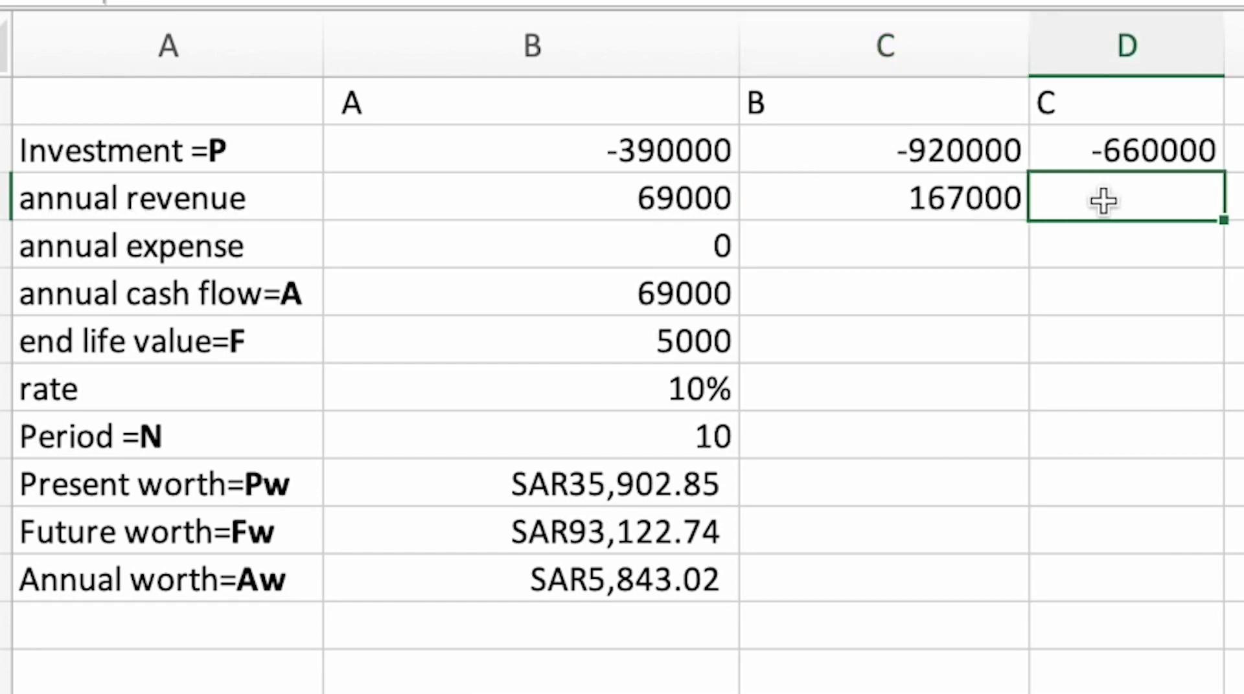
text(1)
text(33500)
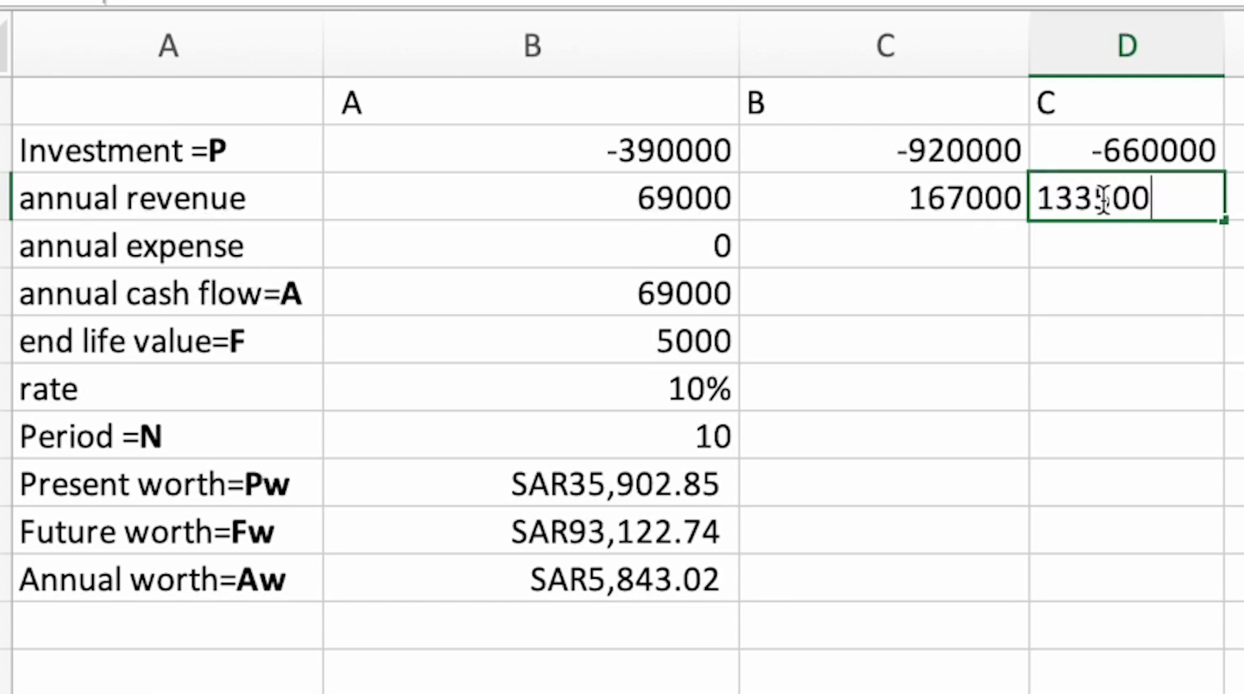
Copy the zero expense and cash flow formula to B and C; set A's end-life value to 0
click(680, 251)
drag(736, 265, 1137, 265)
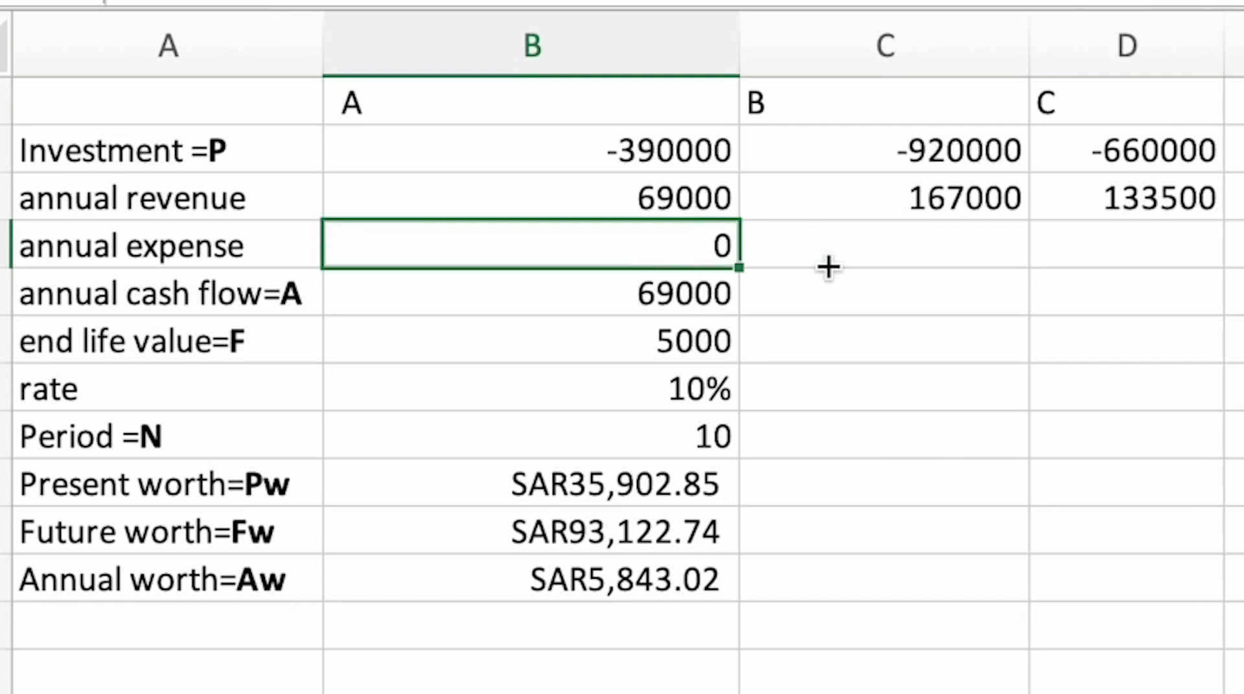
click(655, 299)
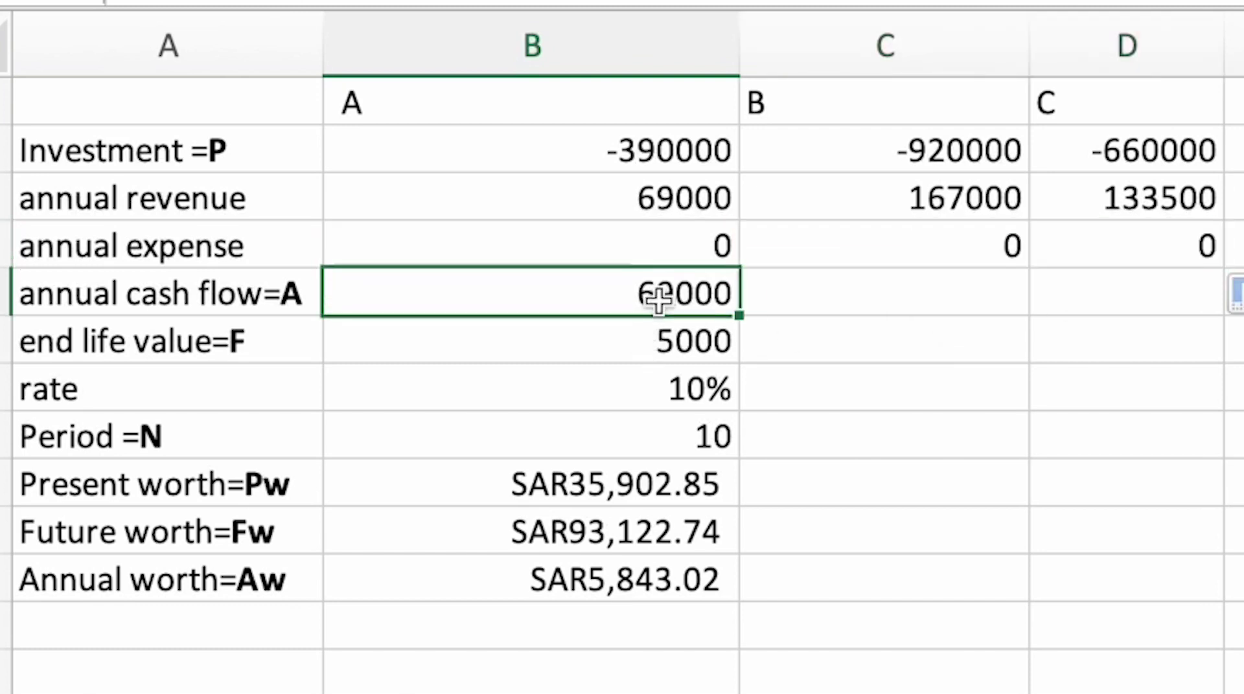
drag(745, 320, 1166, 299)
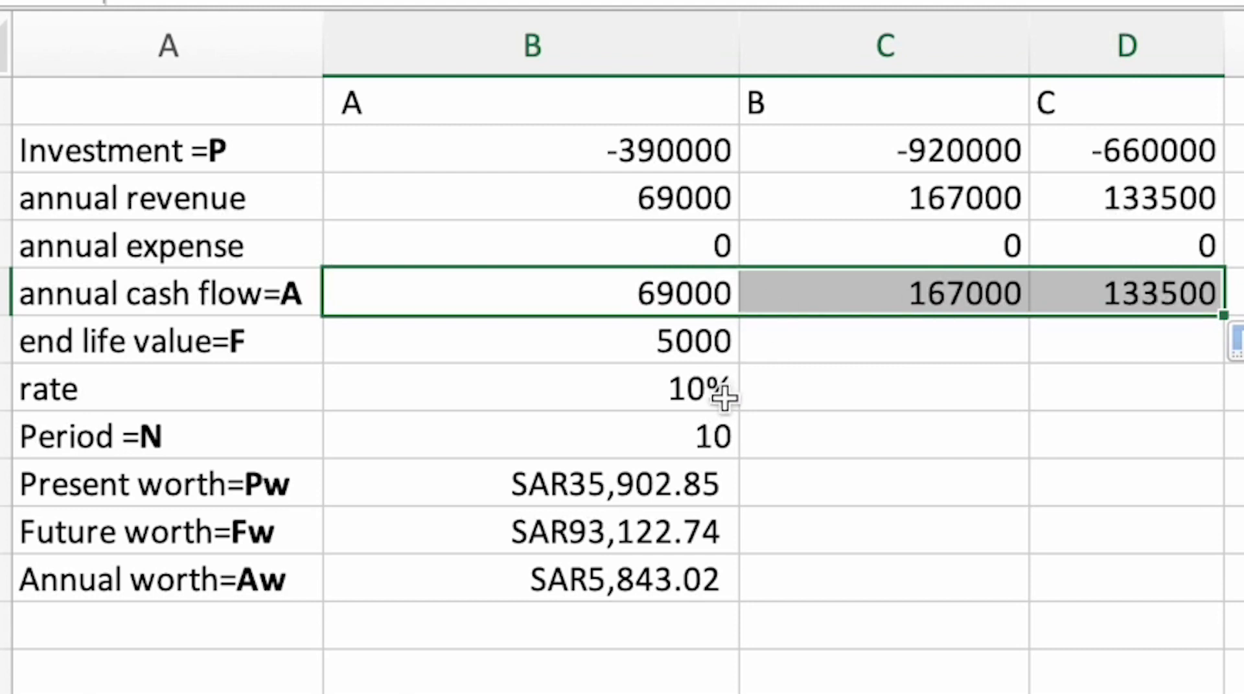
click(707, 348)
text(0)
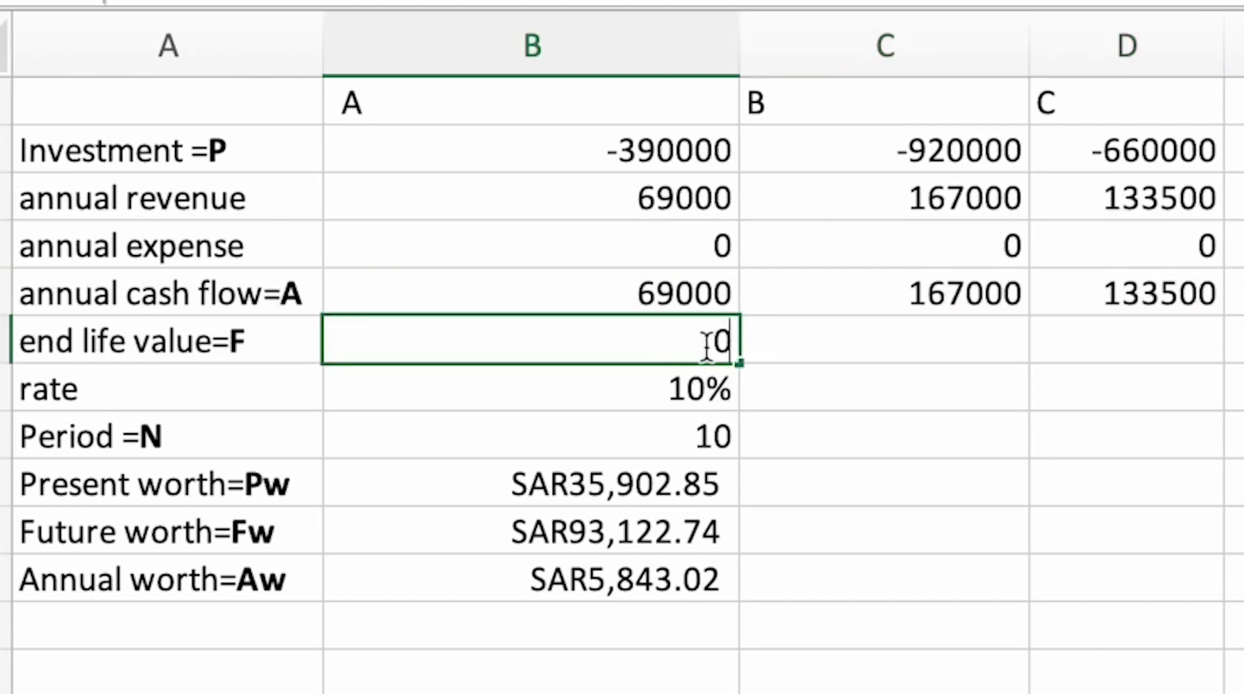
click(800, 351)
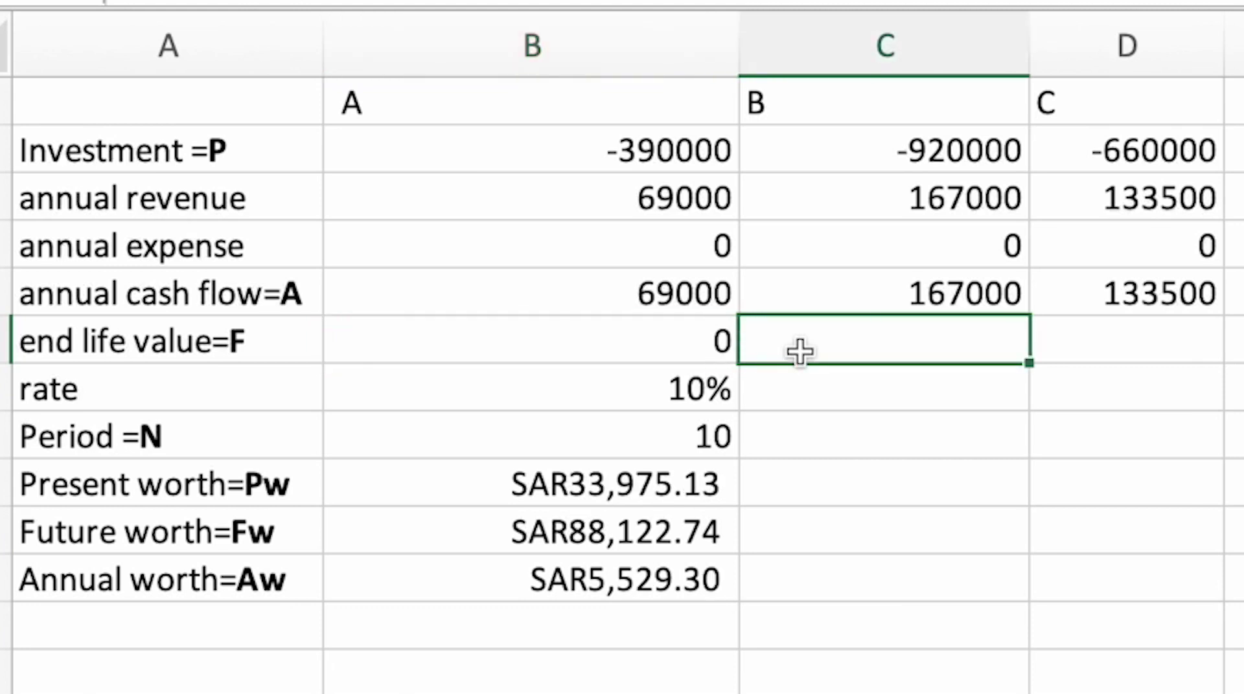
Fill the 10% rate, 10 periods and present worth formula across to alternatives B and C
click(728, 397)
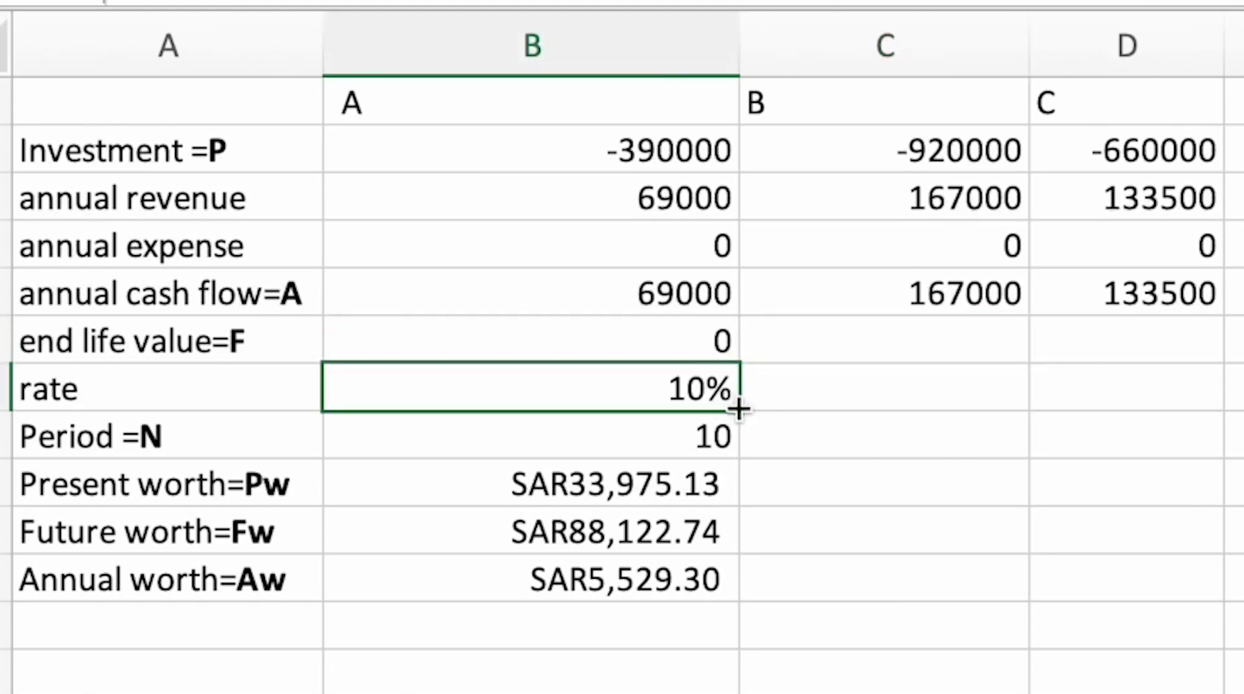
drag(731, 406, 1237, 344)
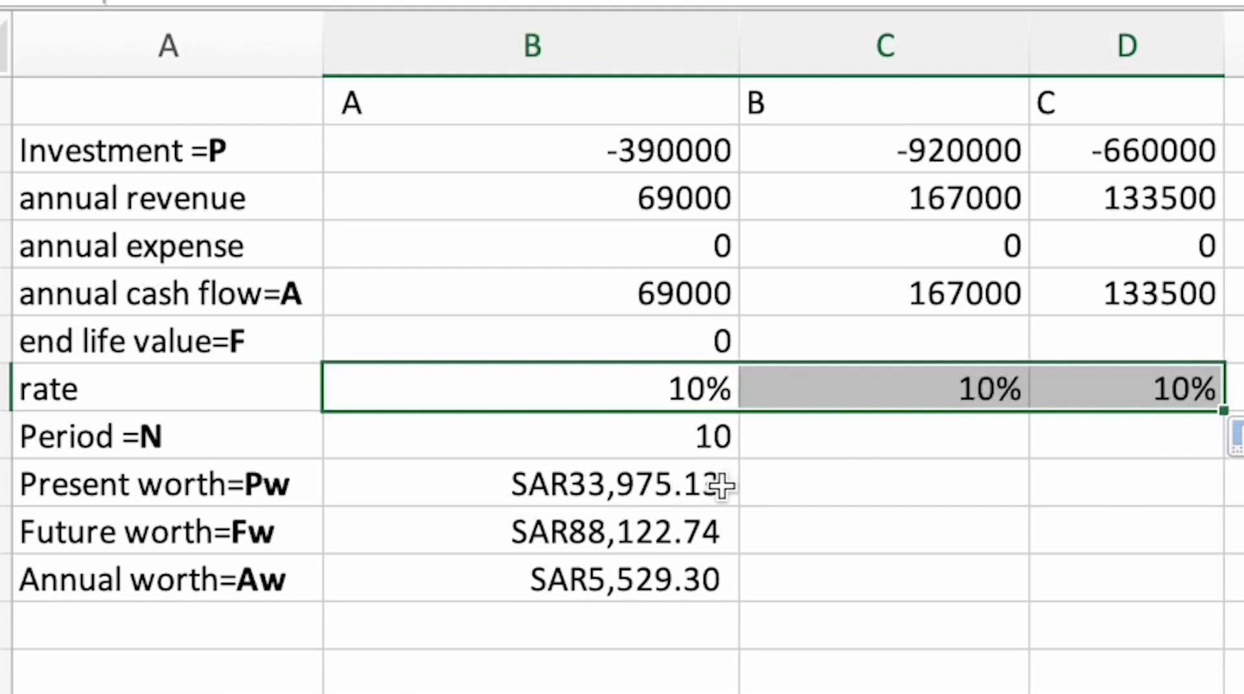
click(712, 447)
mouse_move(737, 459)
mouse_down()
mouse_move(1112, 426)
mouse_move(1152, 438)
mouse_up()
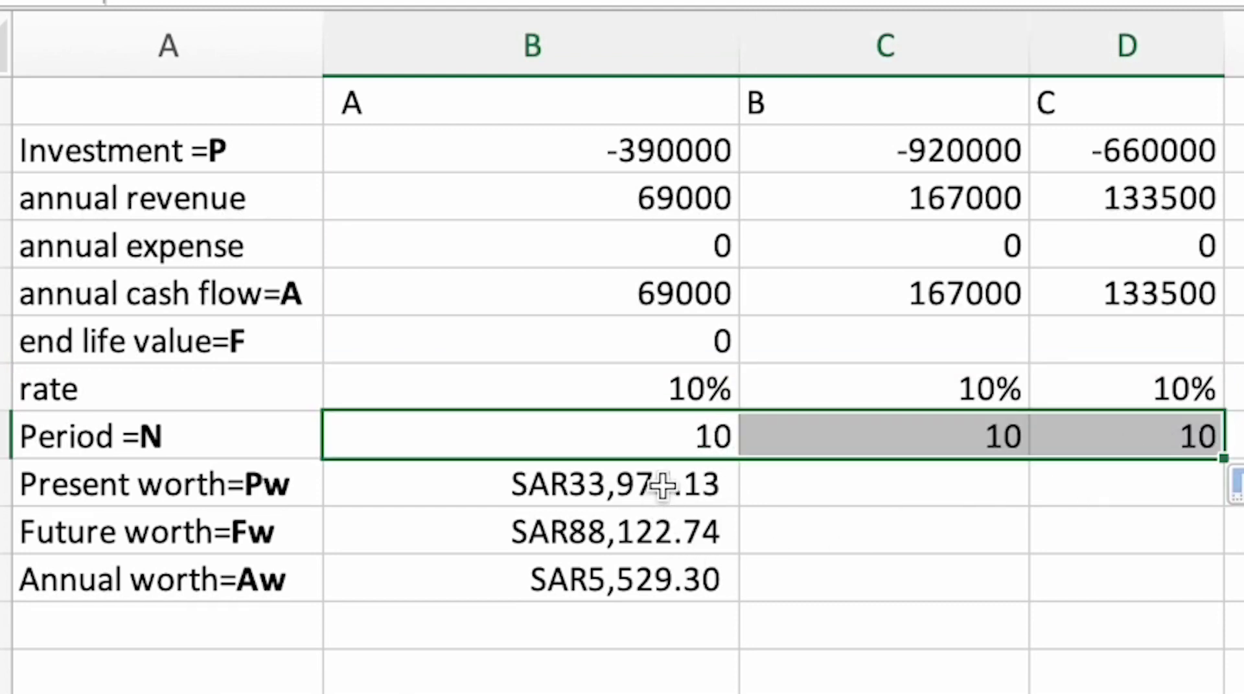
click(691, 490)
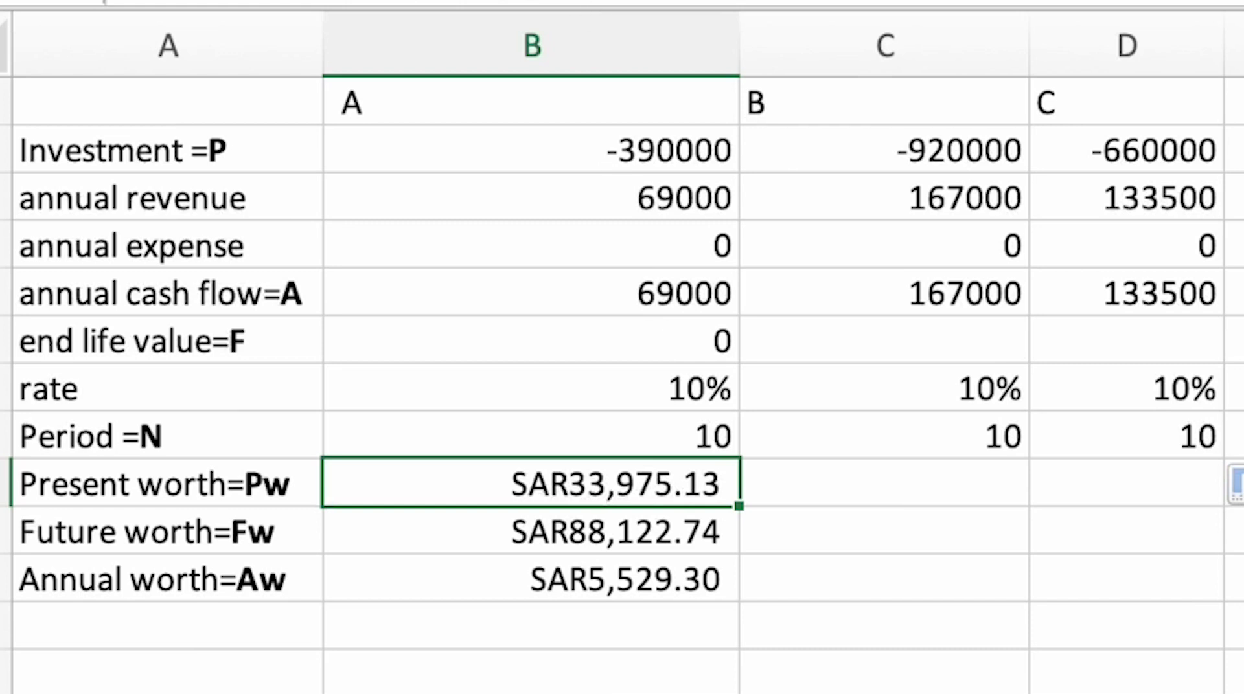
drag(738, 506, 1163, 504)
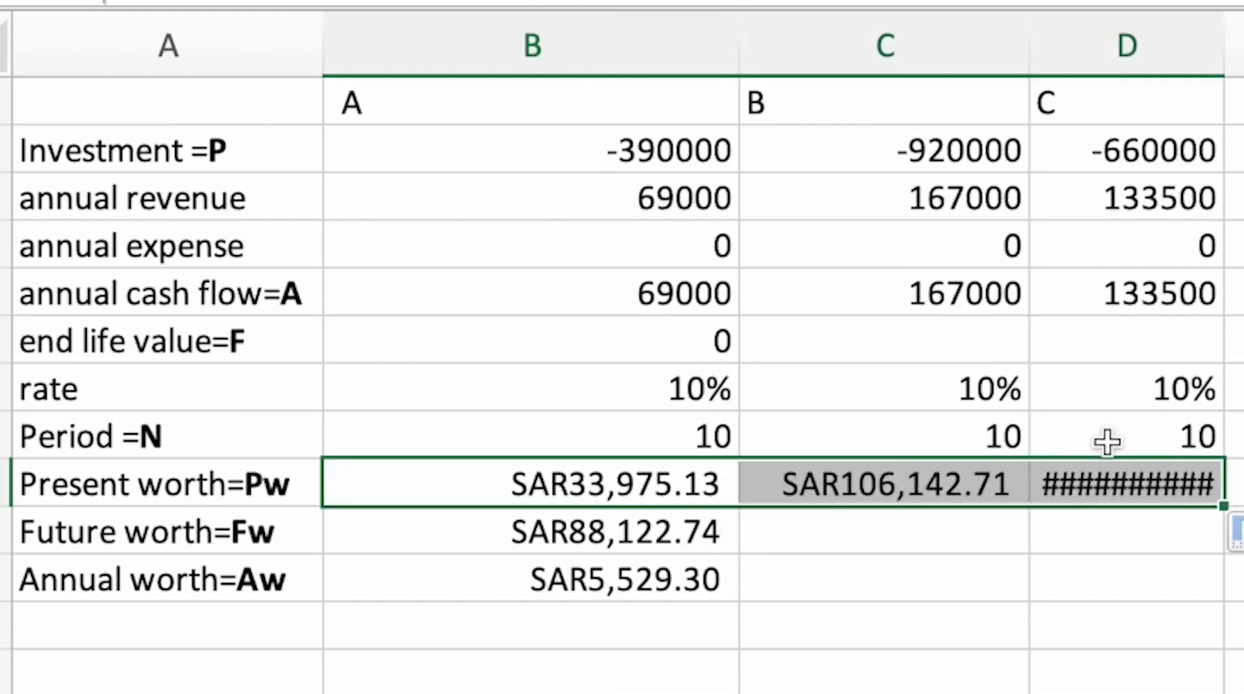
Autofit column D and copy the future and annual worth formulas to alternatives B and C
click(1116, 489)
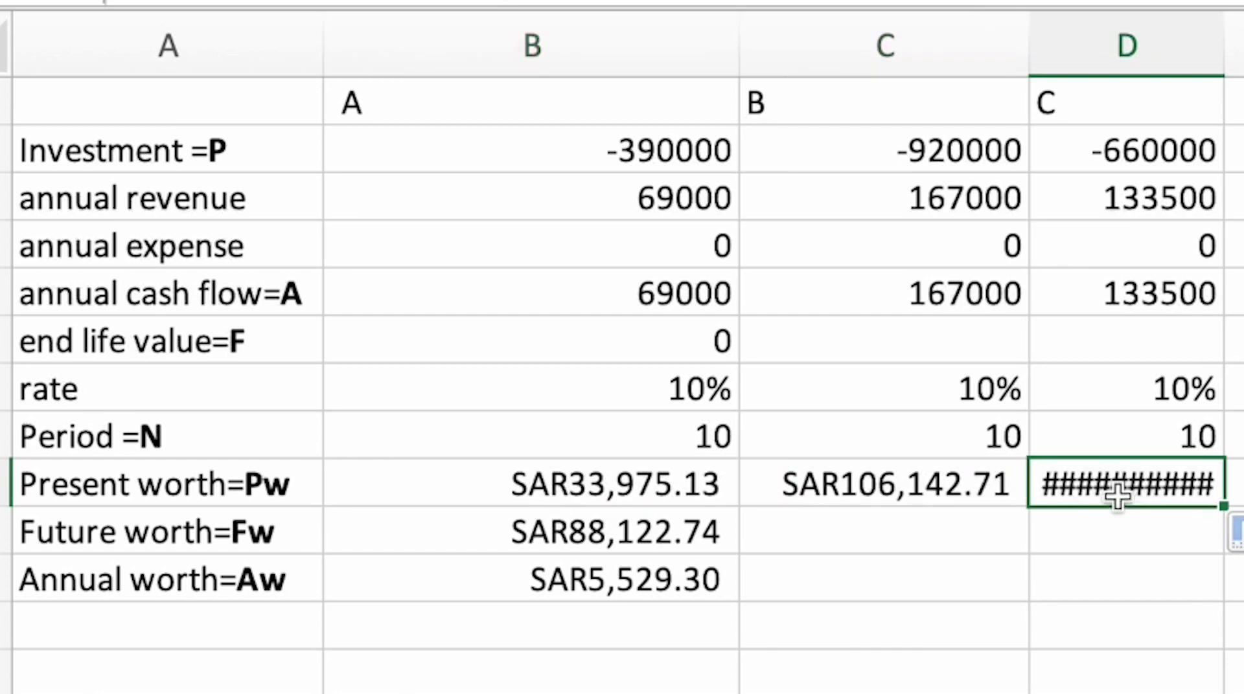
double_click(1225, 40)
click(900, 531)
scroll(893, 533, right, 2)
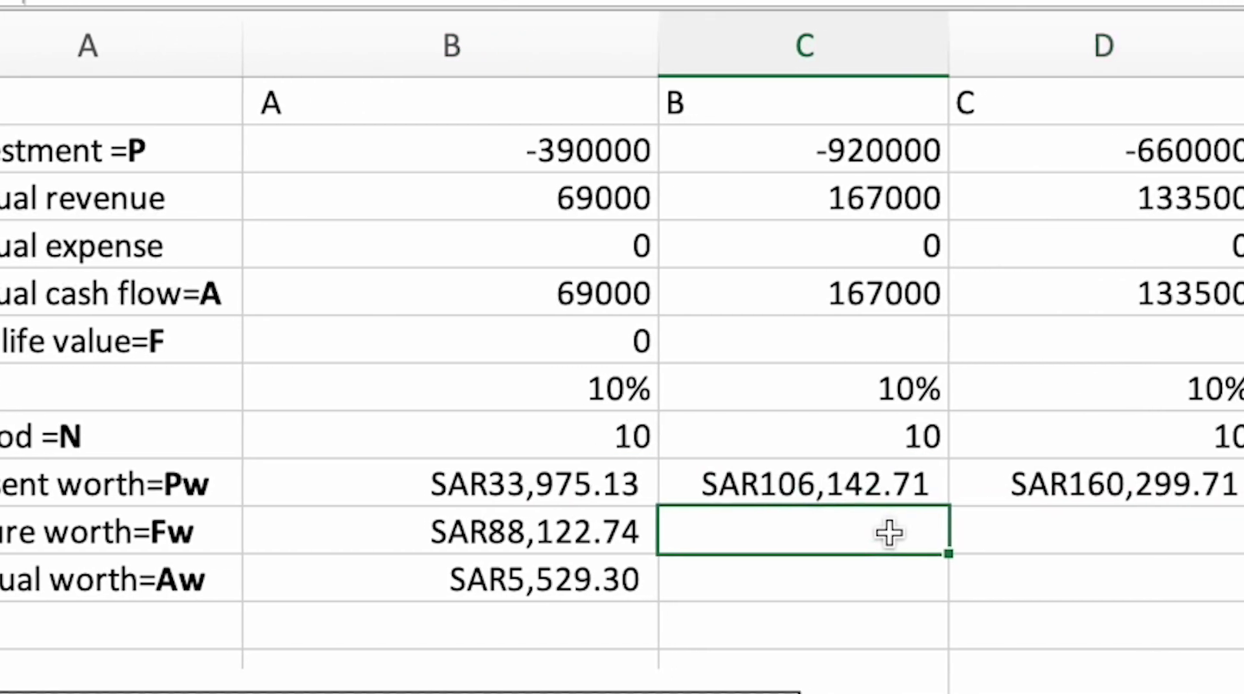
click(619, 531)
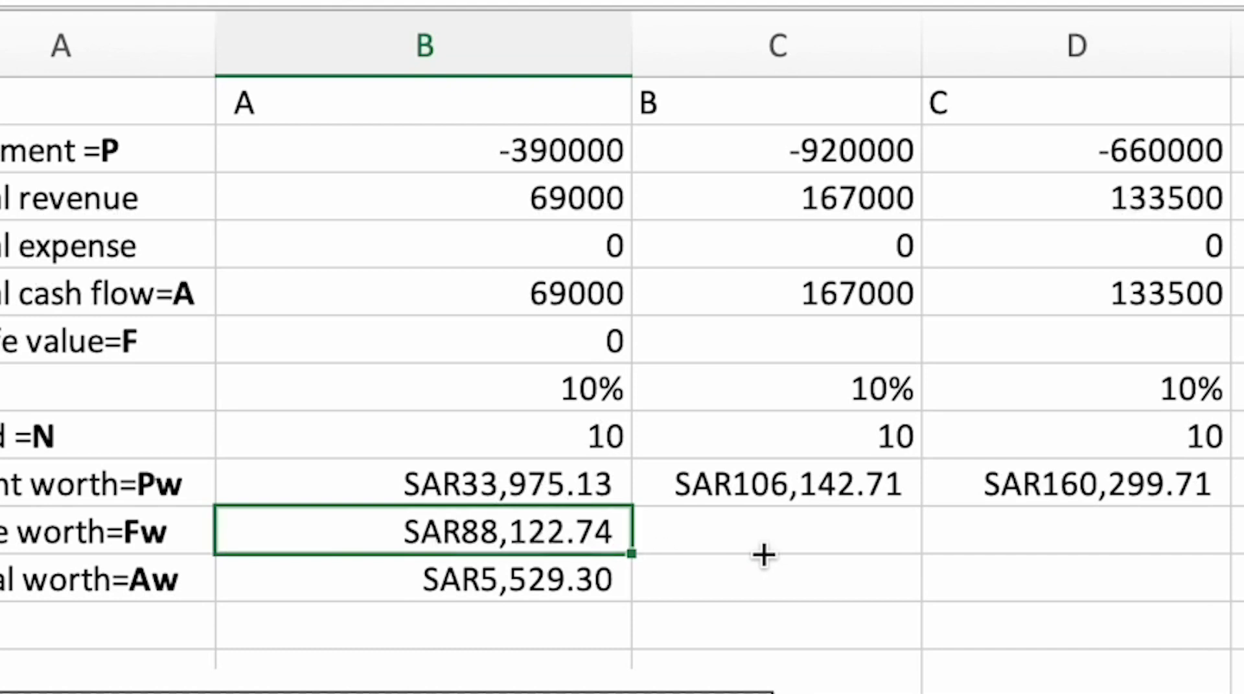
drag(764, 554, 1099, 518)
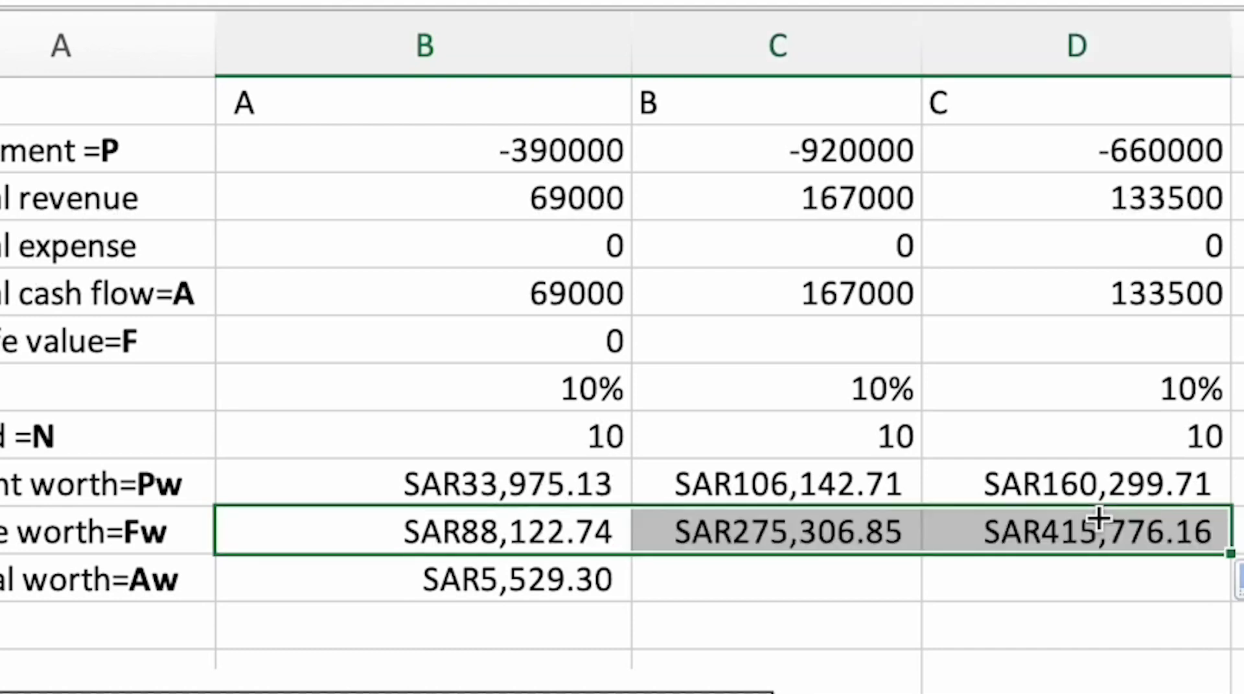
click(618, 583)
drag(766, 603, 1095, 595)
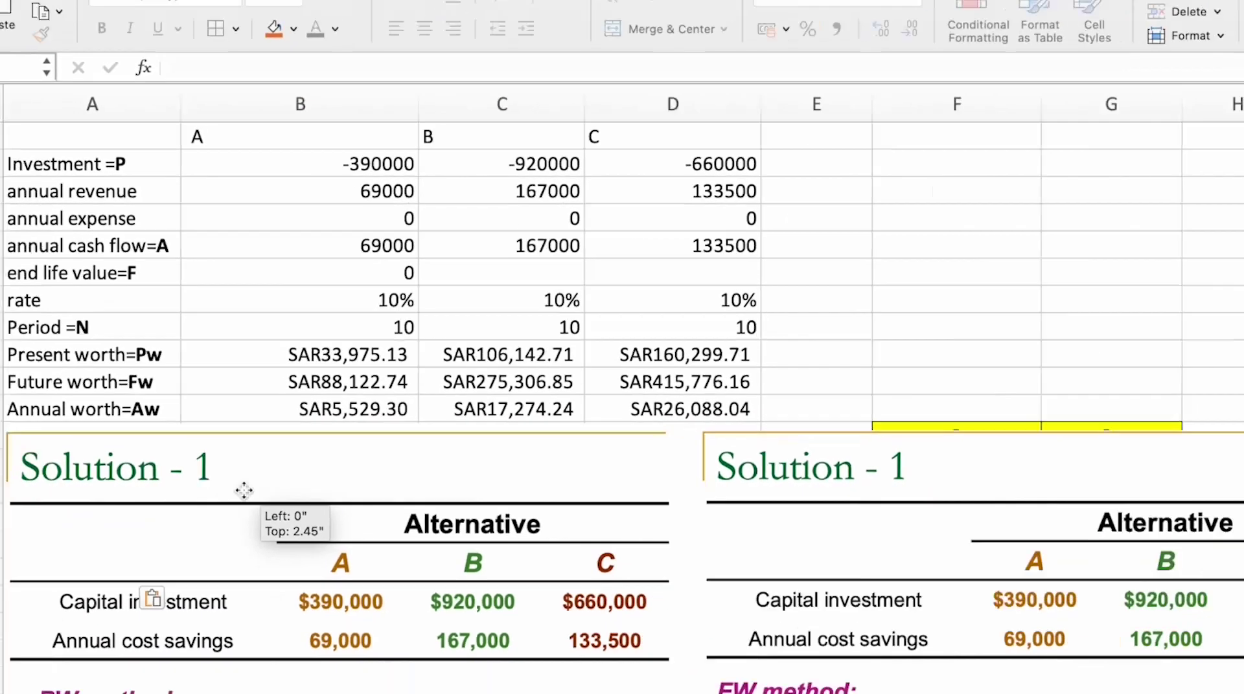
drag(244, 491, 246, 492)
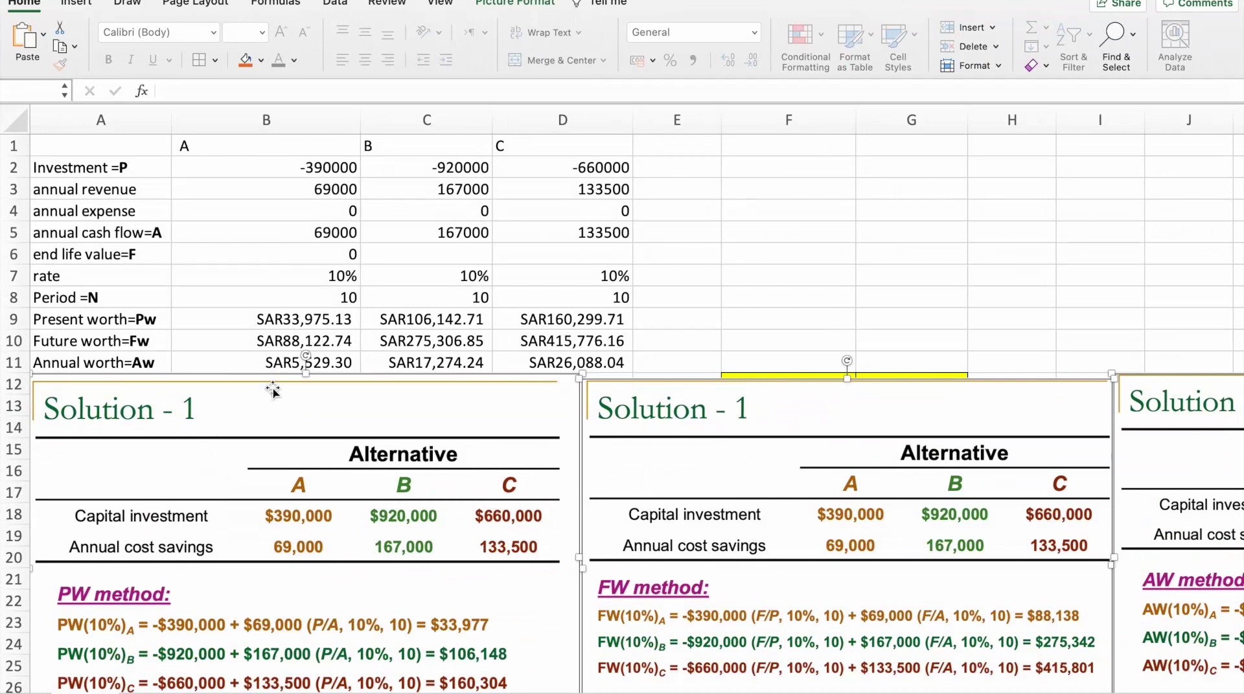
Select B9 to inspect alternative A's PV present worth formula beside the solution images
scroll(699, 275, down, 3)
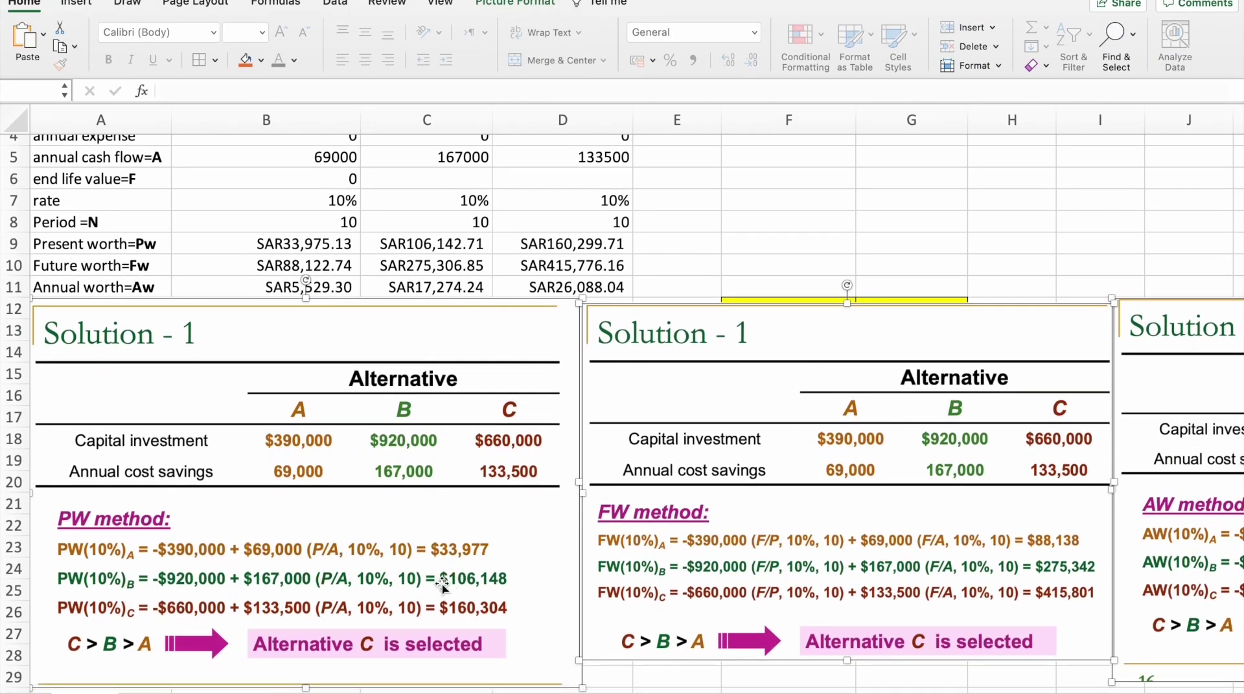
click(305, 243)
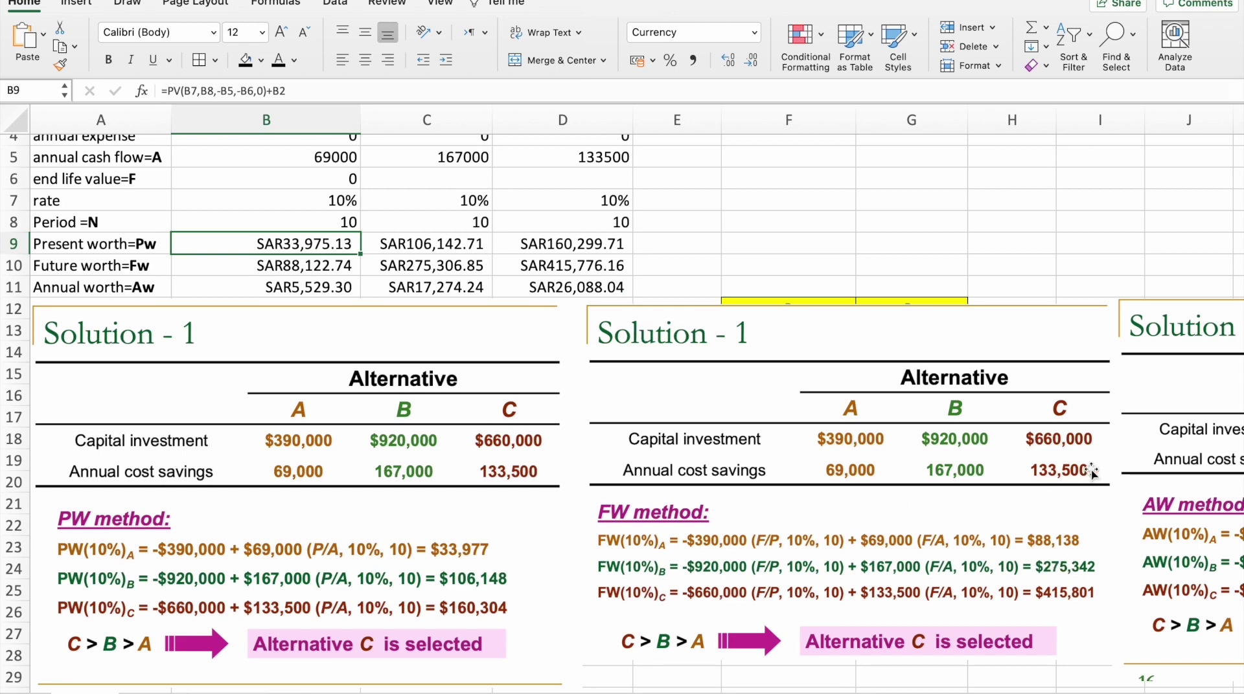
Move the AW solution image beside the worth table and the FW image below, then check A's annual worth formula
scroll(1069, 434, down, 1)
click(1169, 433)
double_click(1169, 433)
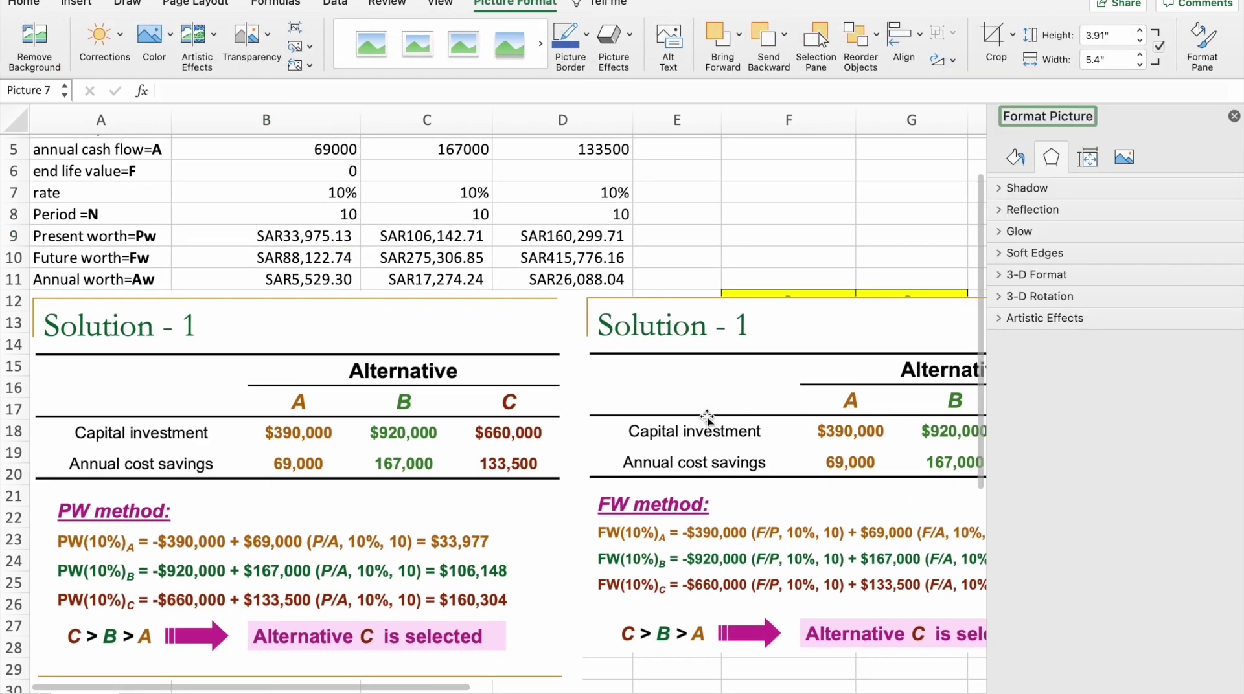
click(1234, 117)
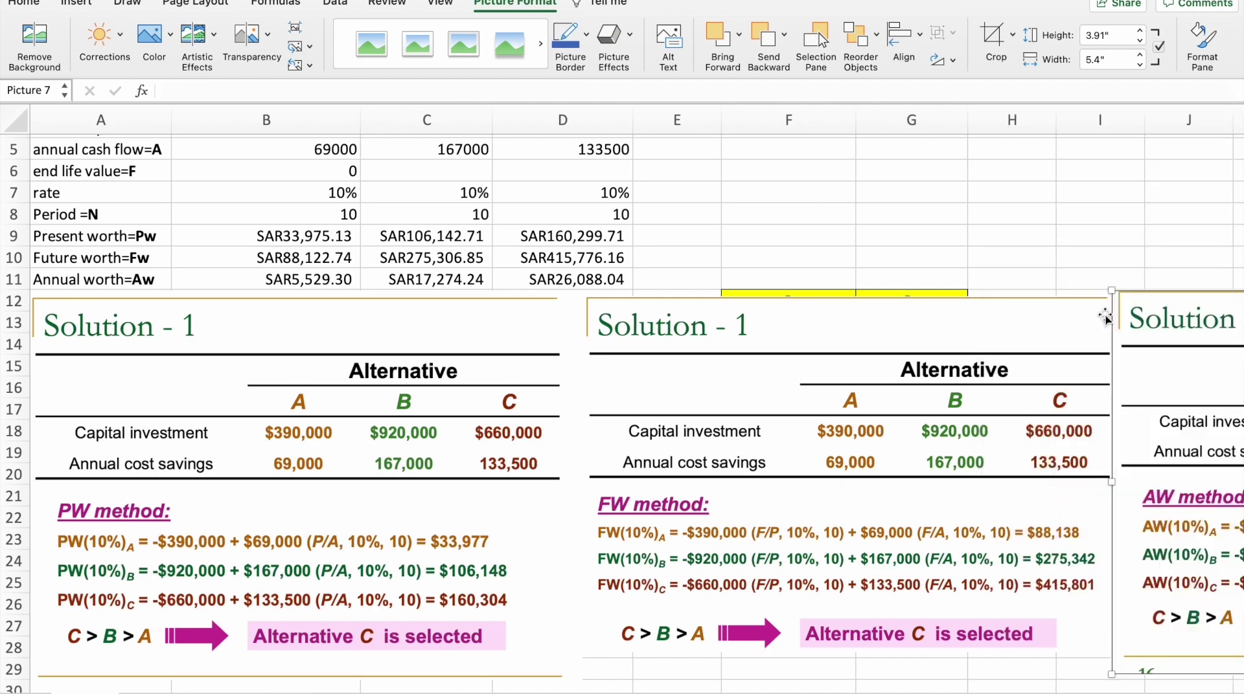
mouse_move(1156, 388)
mouse_down()
mouse_move(772, 334)
mouse_move(755, 259)
mouse_up()
mouse_move(694, 355)
mouse_down()
mouse_move(677, 490)
mouse_move(687, 626)
mouse_up()
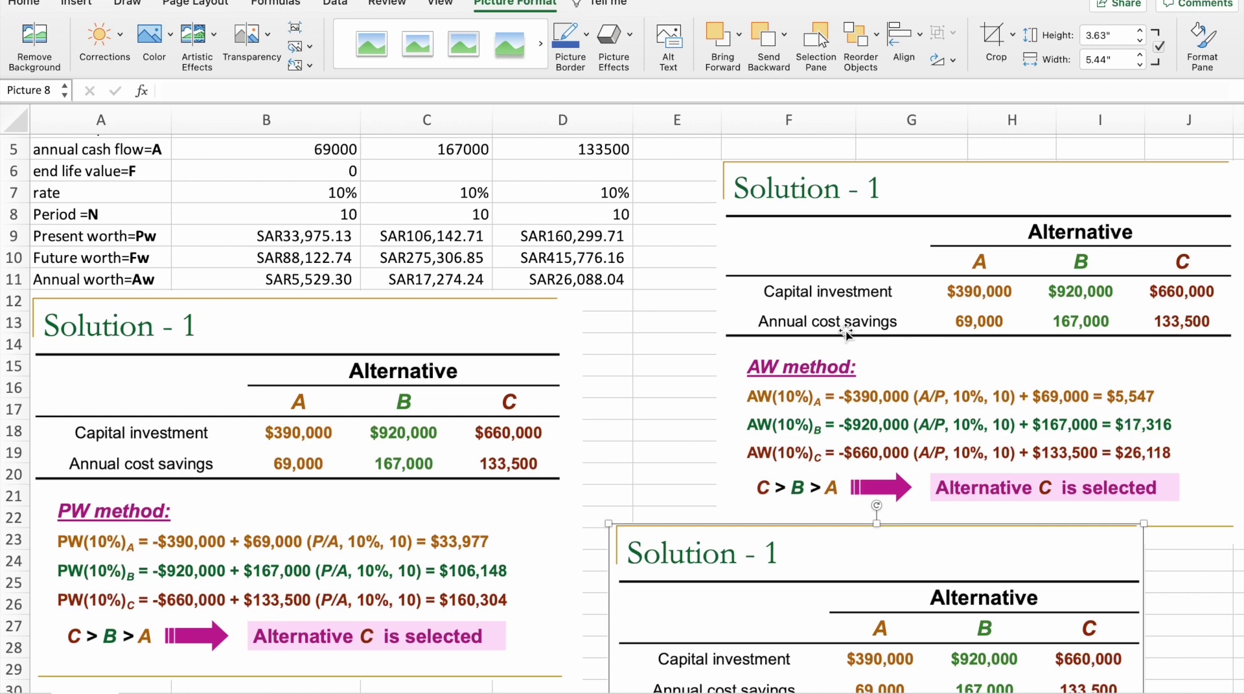
click(344, 280)
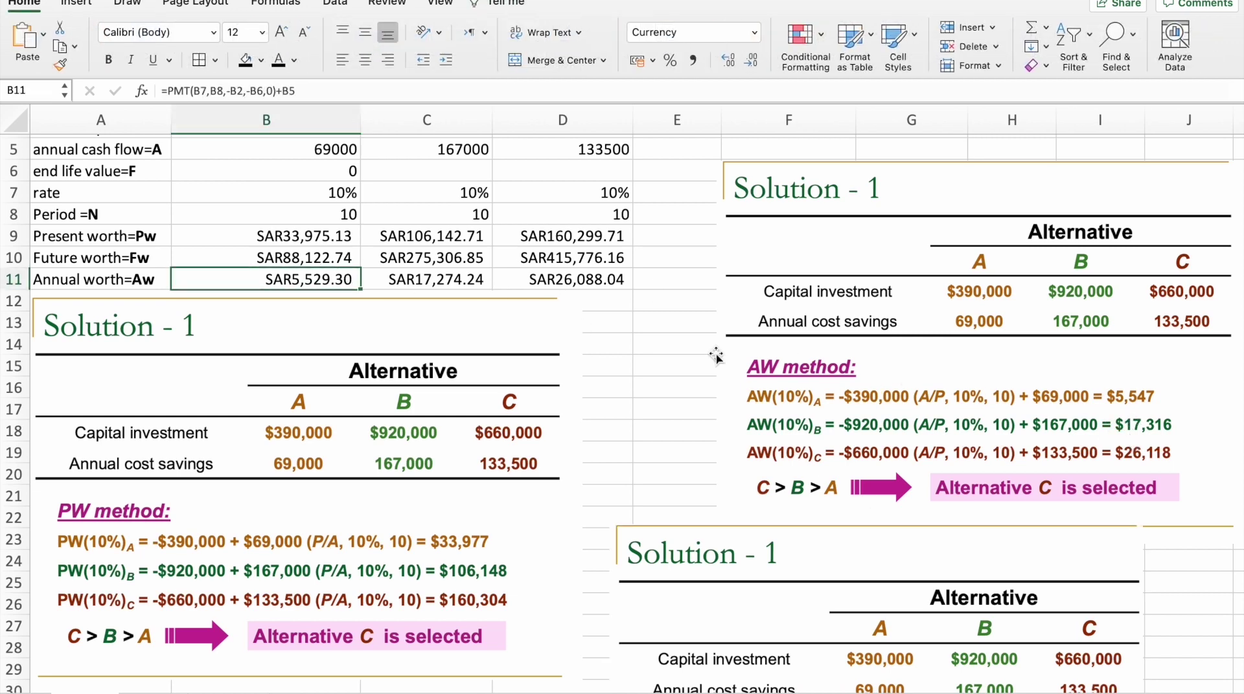
click(441, 277)
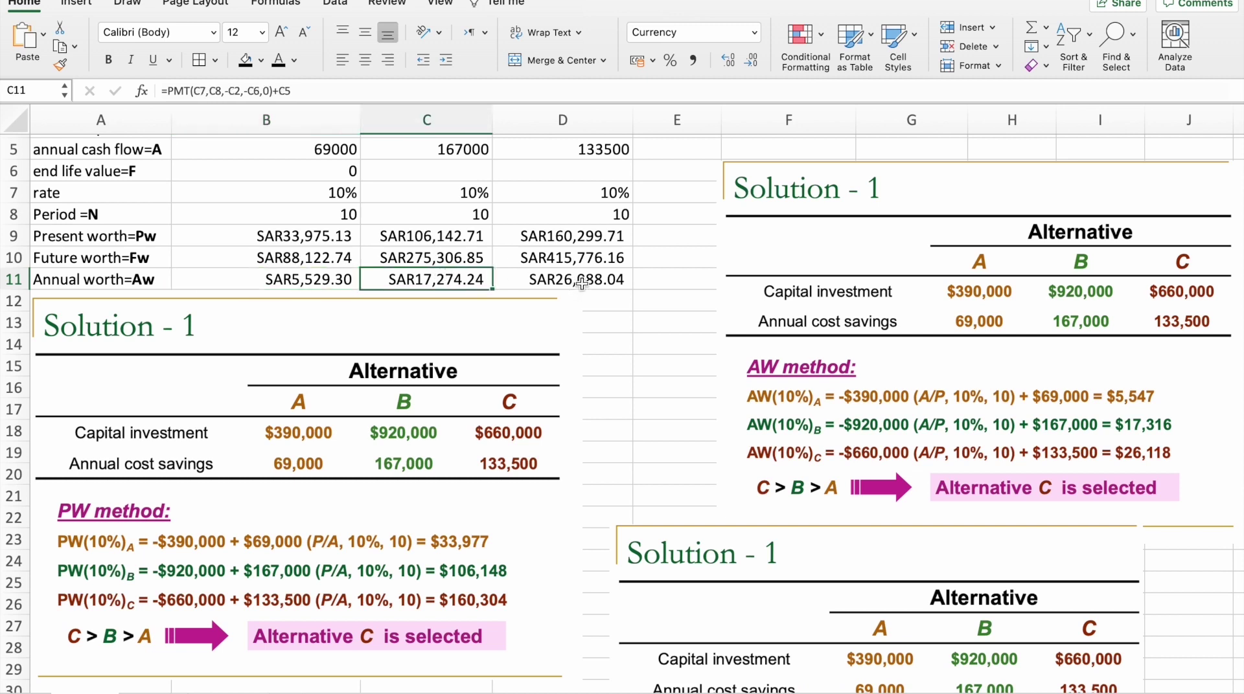
click(583, 282)
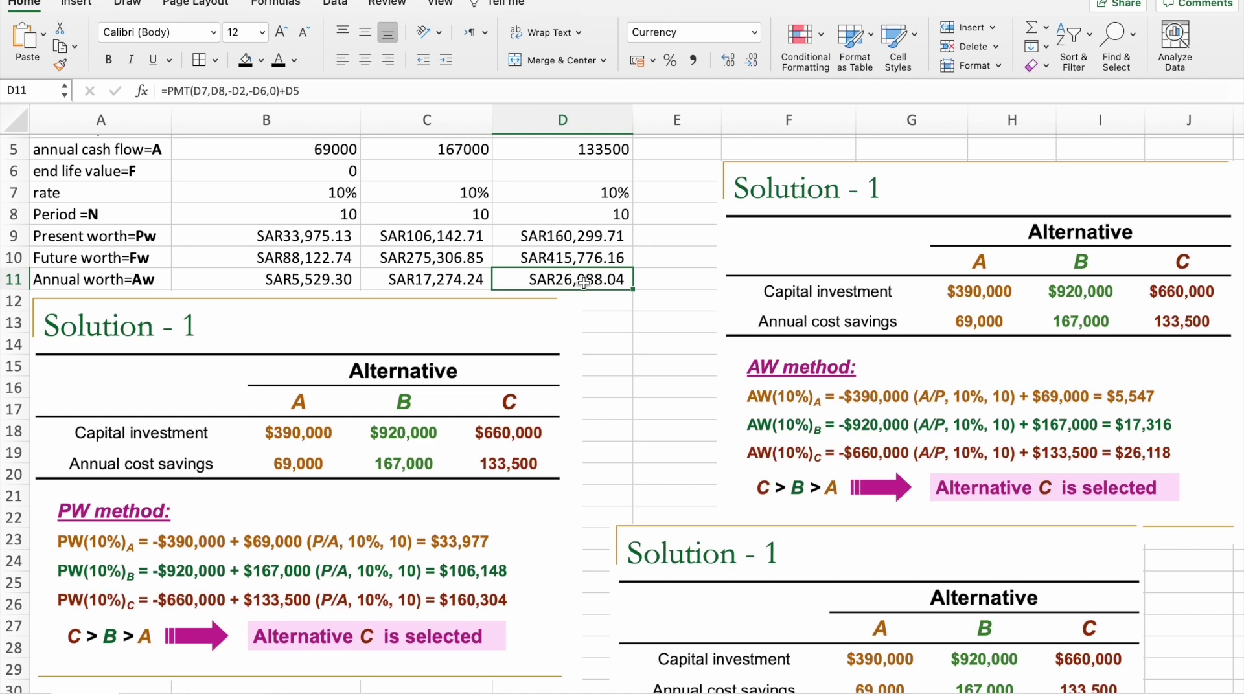
key(super+shift+5)
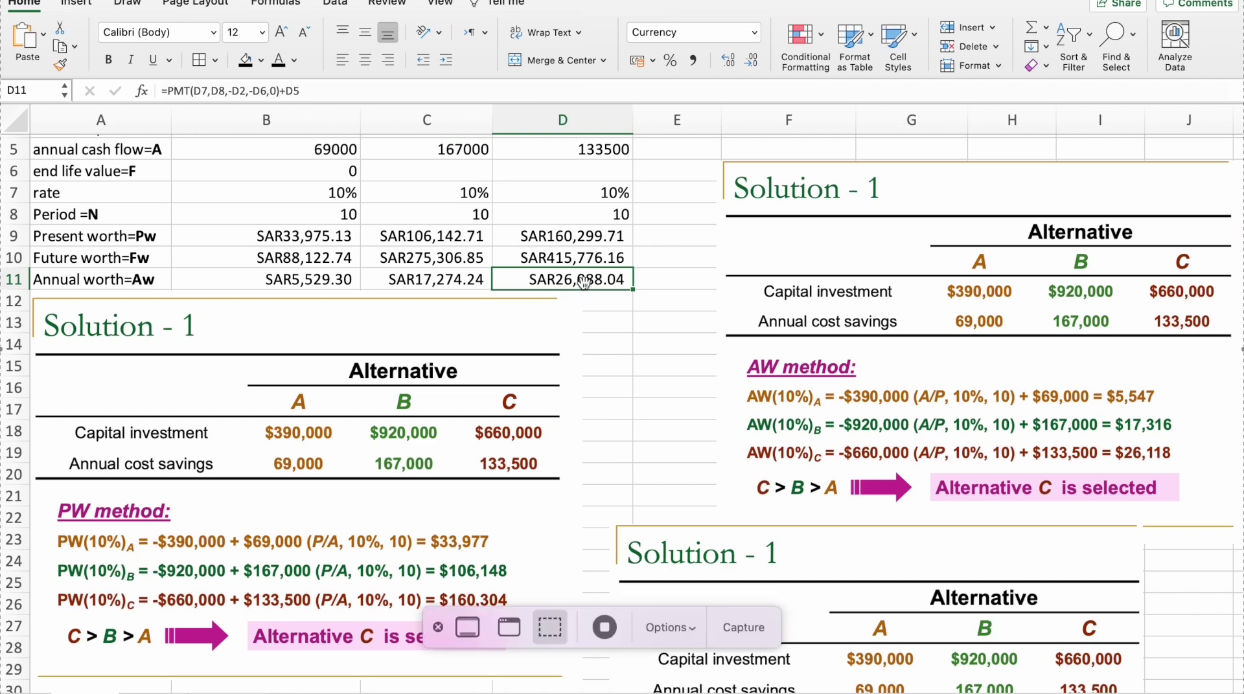